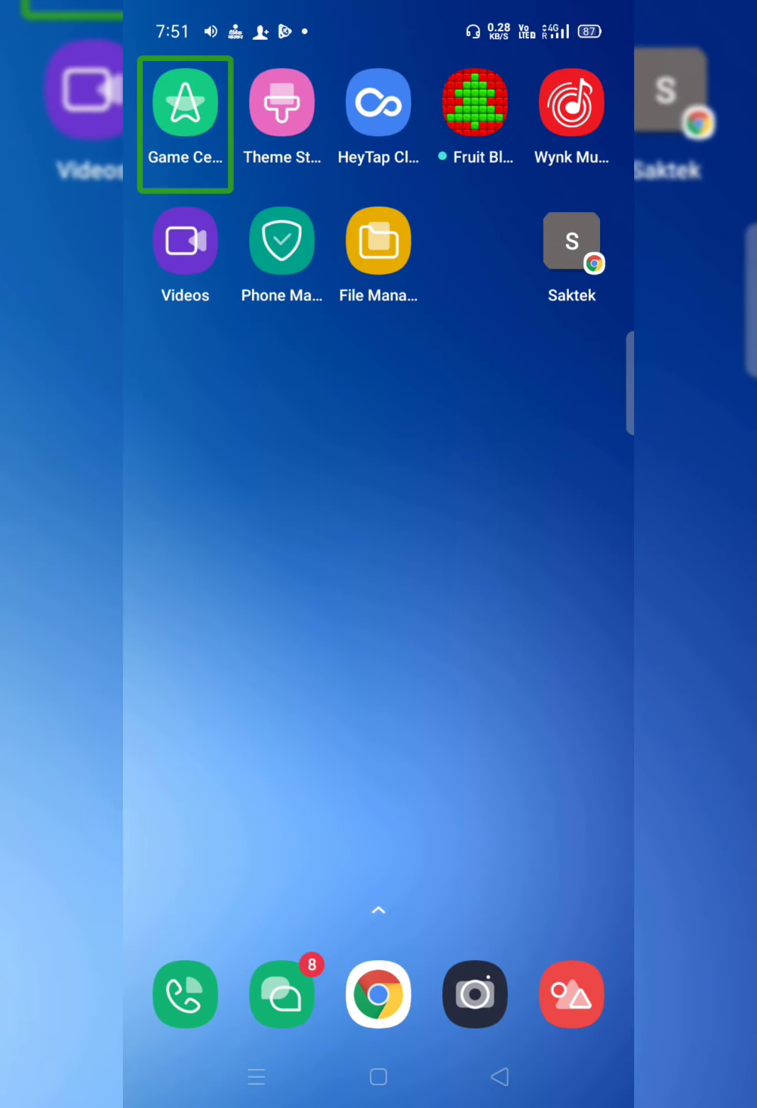
Dismiss the notification shade and bring screen-reader focus back to the home screen
left_click(353, 537)
key("Right")
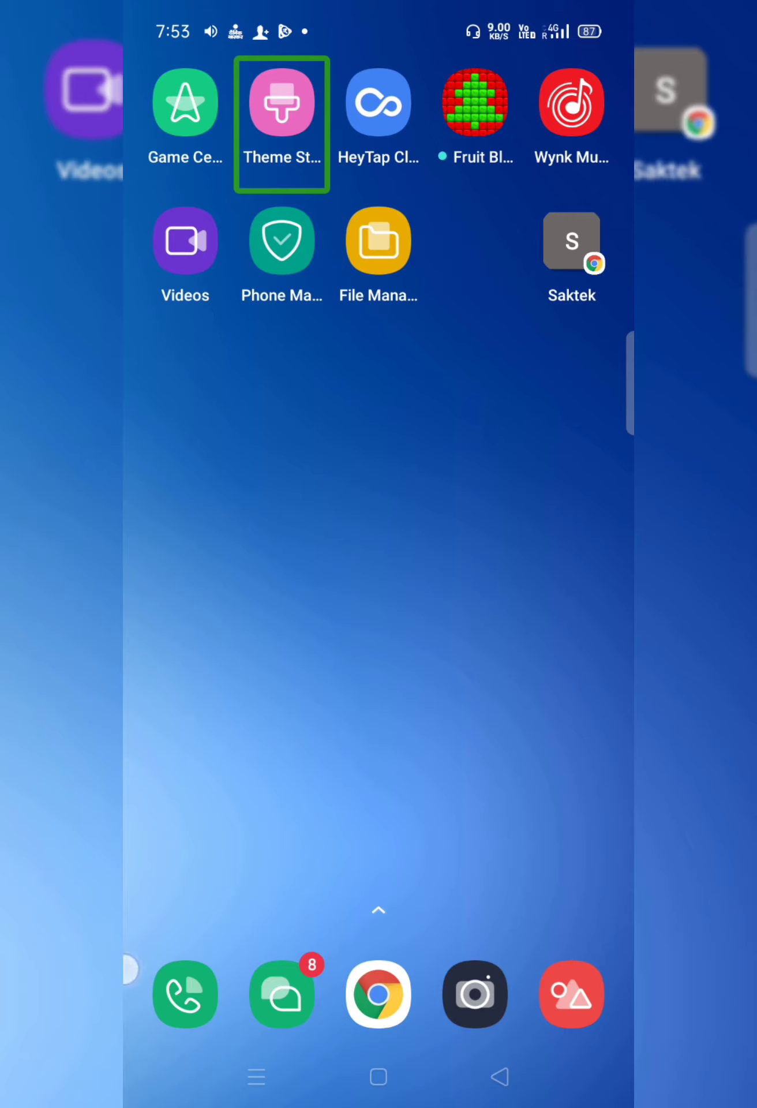
left_click_drag(326, 787, 541, 465)
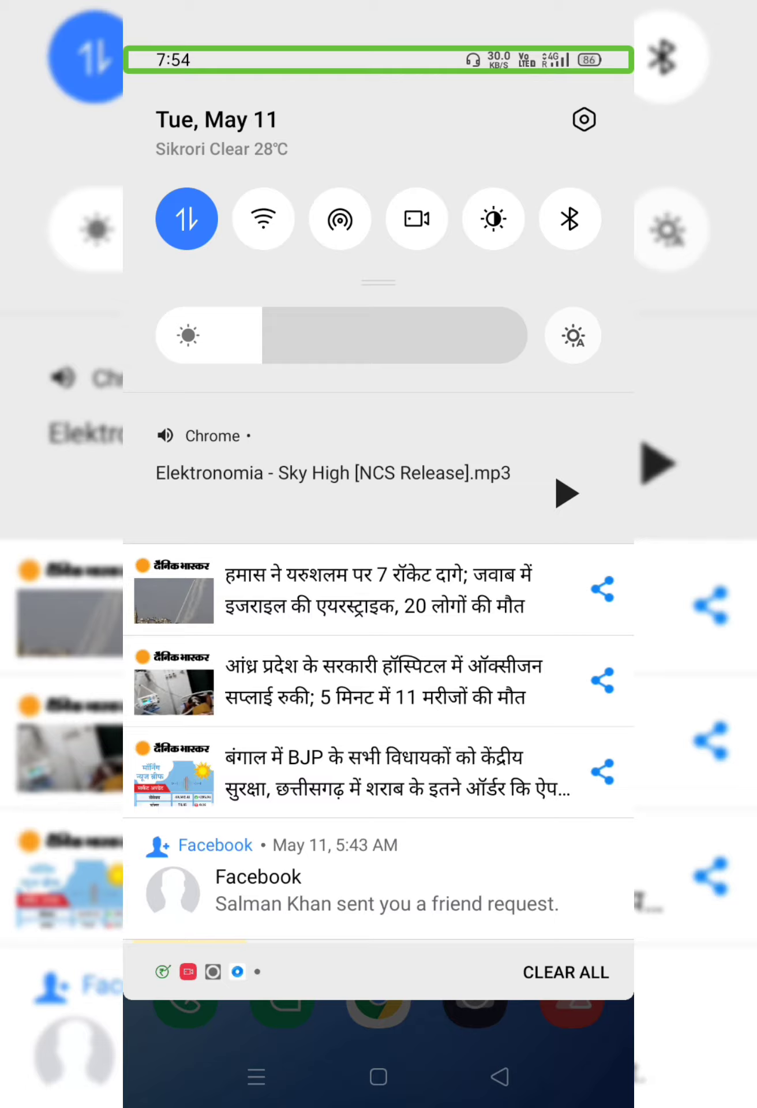
key("Escape")
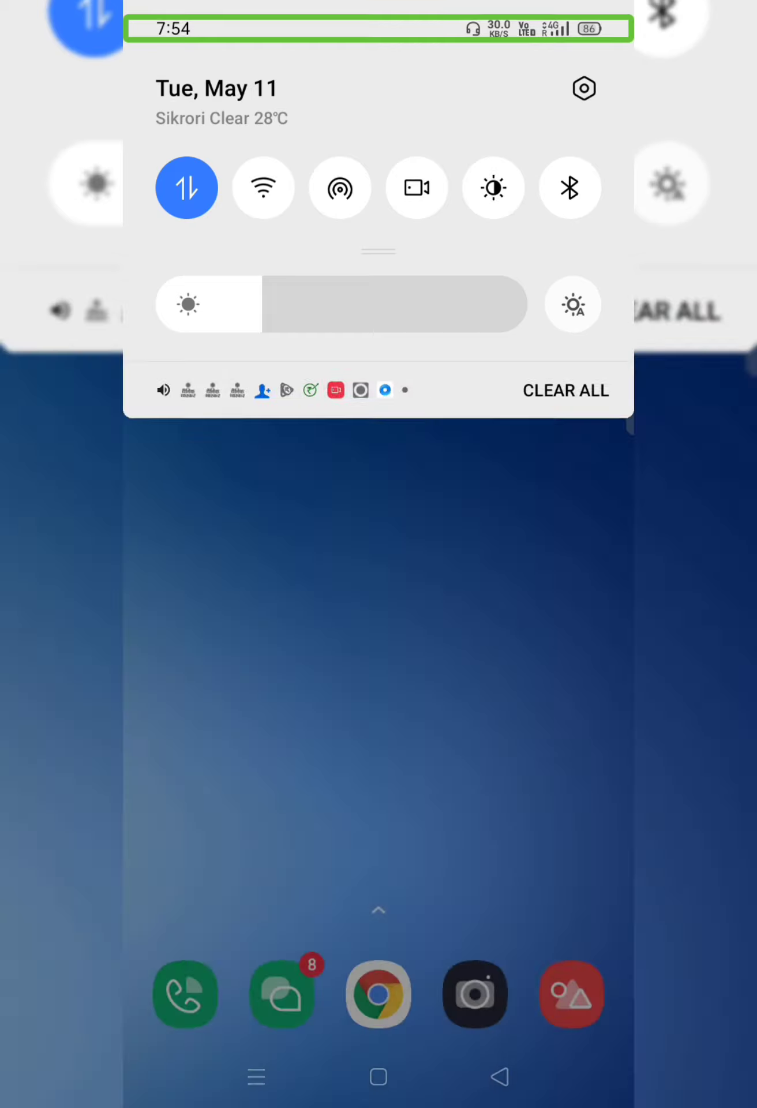
key("Right")
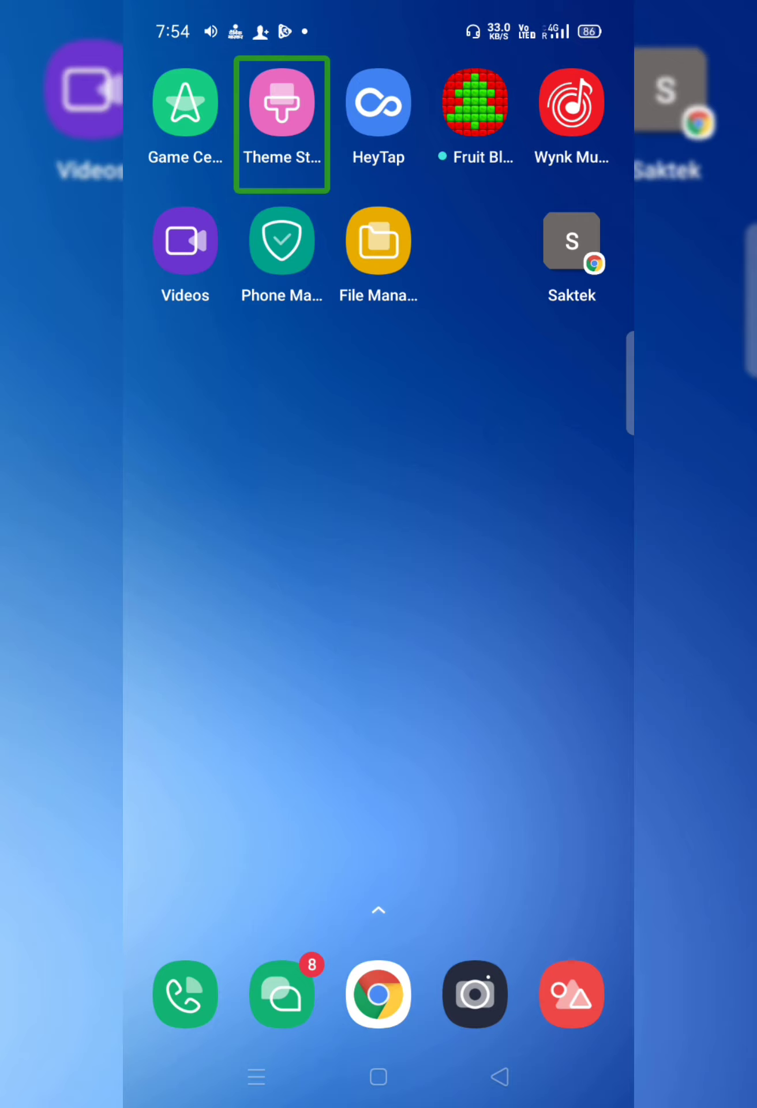
key("Up")
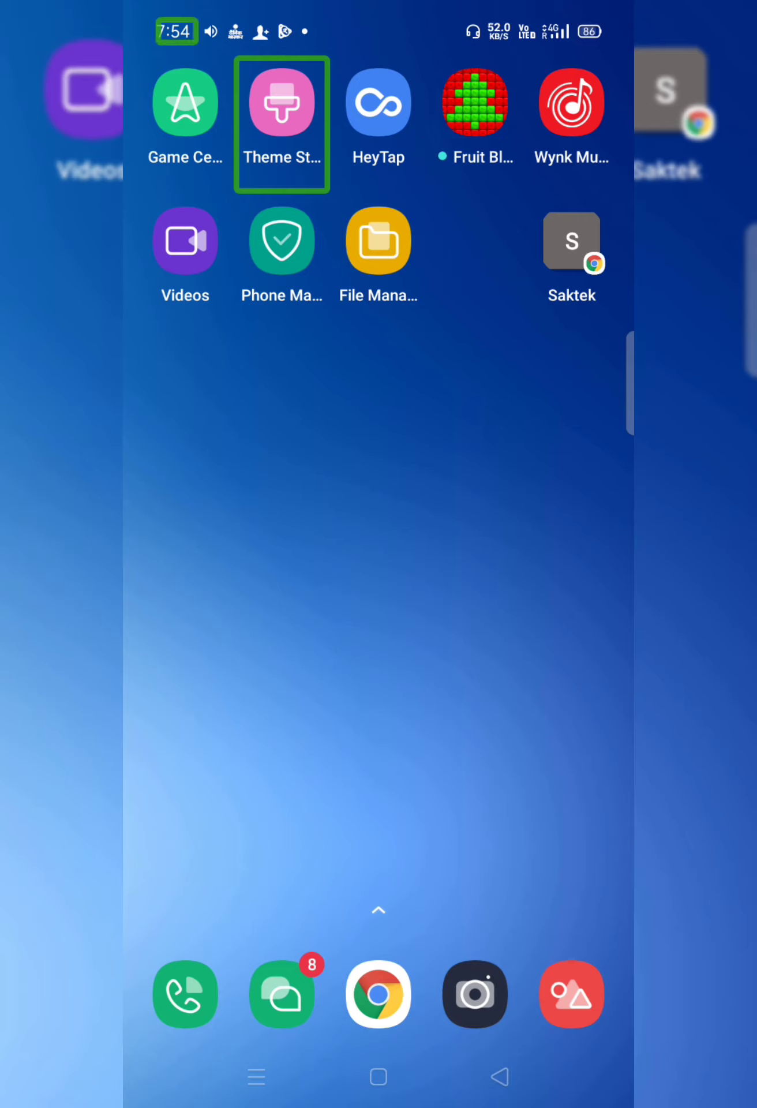
left_click(168, 787)
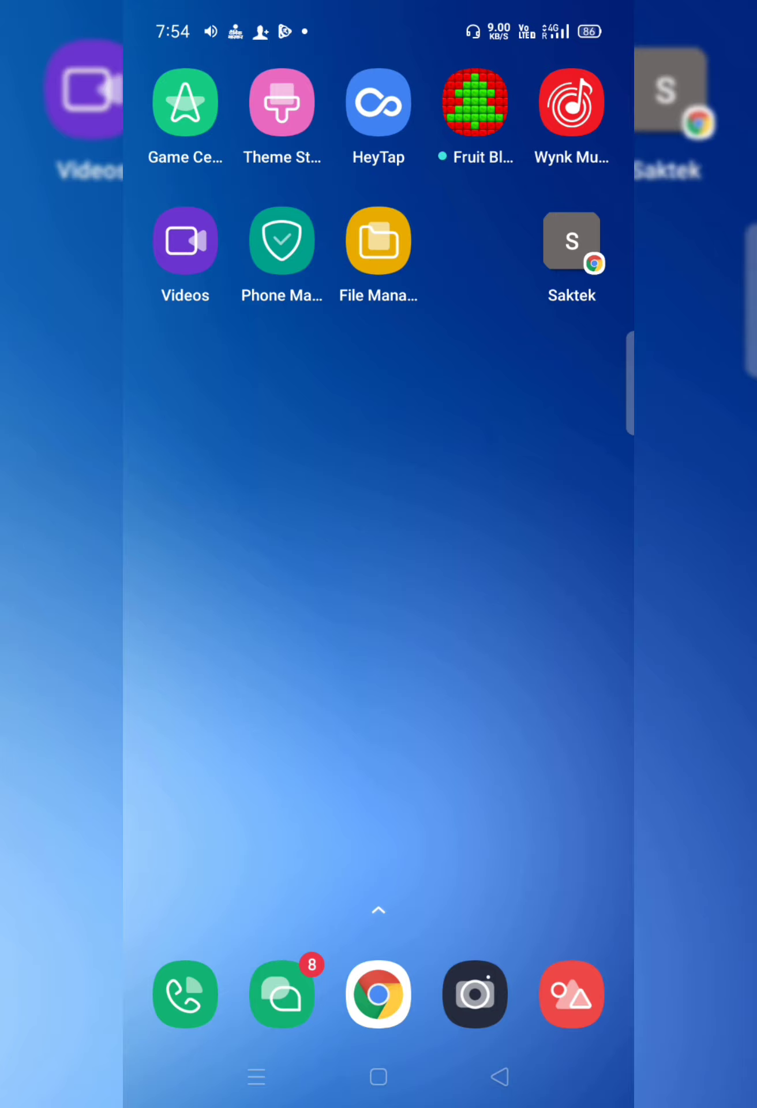
Open the full app list and step focus through its bottom row of apps
left_click(260, 289)
left_click_drag(496, 441, 578, 442)
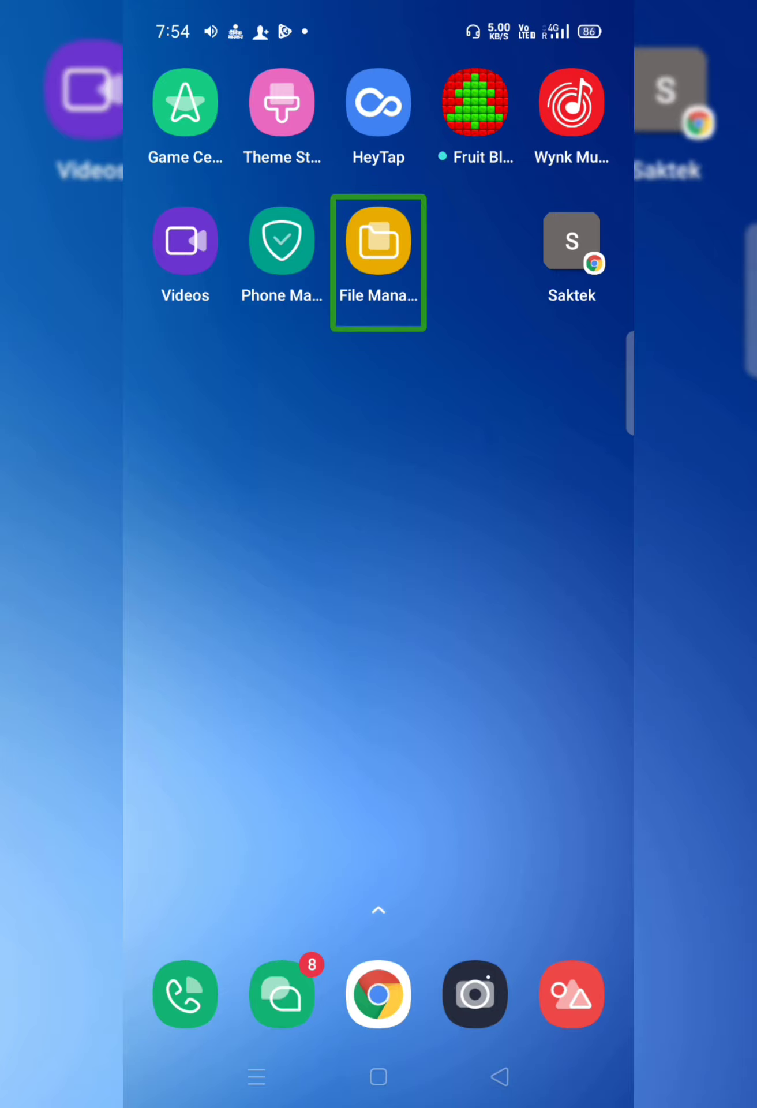
left_click_drag(241, 519, 241, 275)
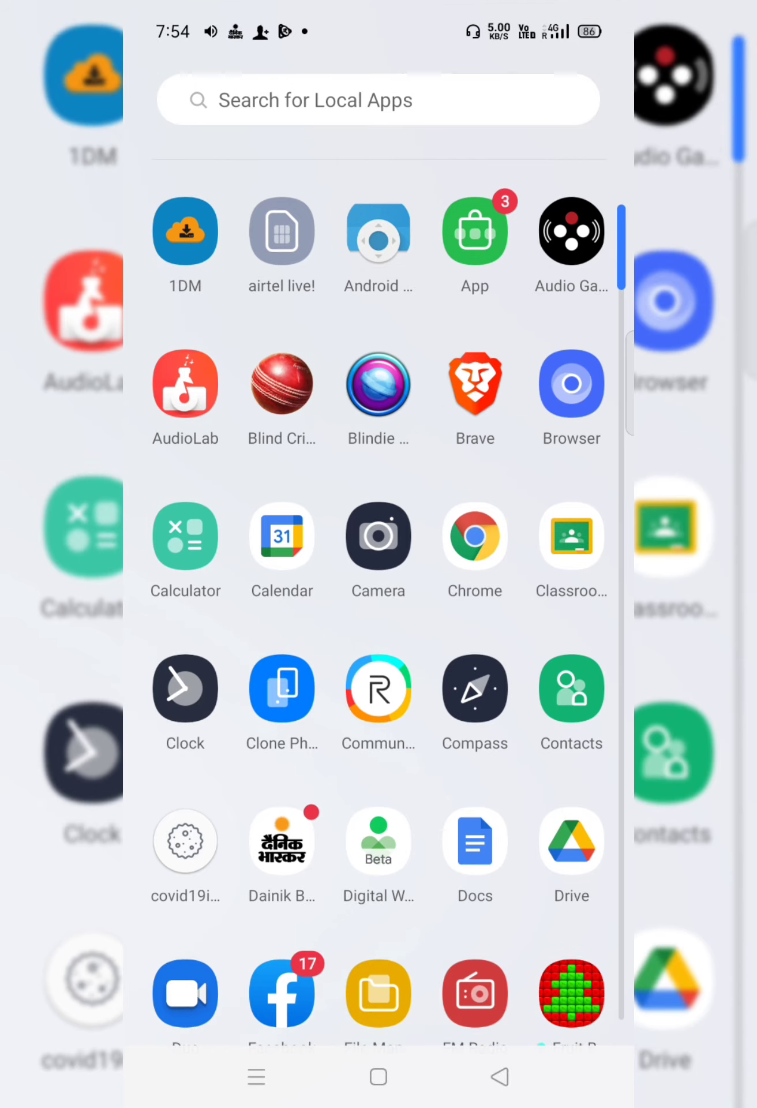
left_click(572, 993)
left_click(379, 993)
left_click(475, 993)
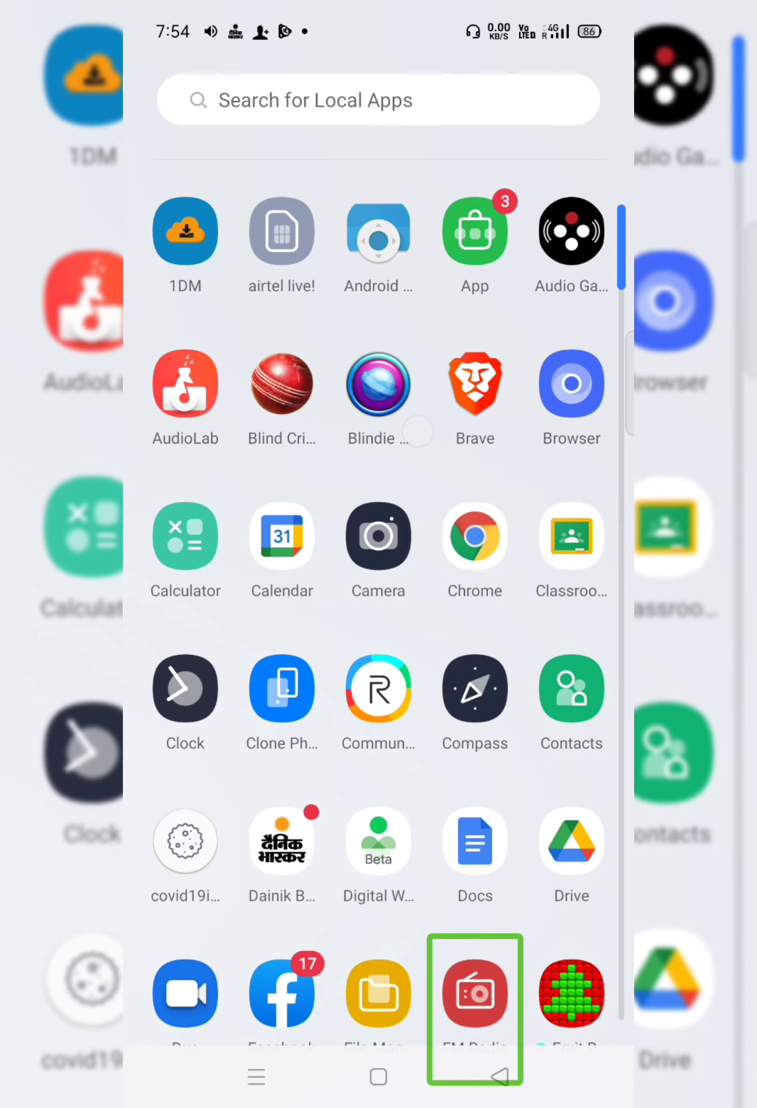
left_click(571, 993)
Scroll the app list and step focus along the icons to the Louie apps
scroll(379, 577, "down", 5)
left_click(379, 213)
left_click(572, 213)
left_click(378, 366)
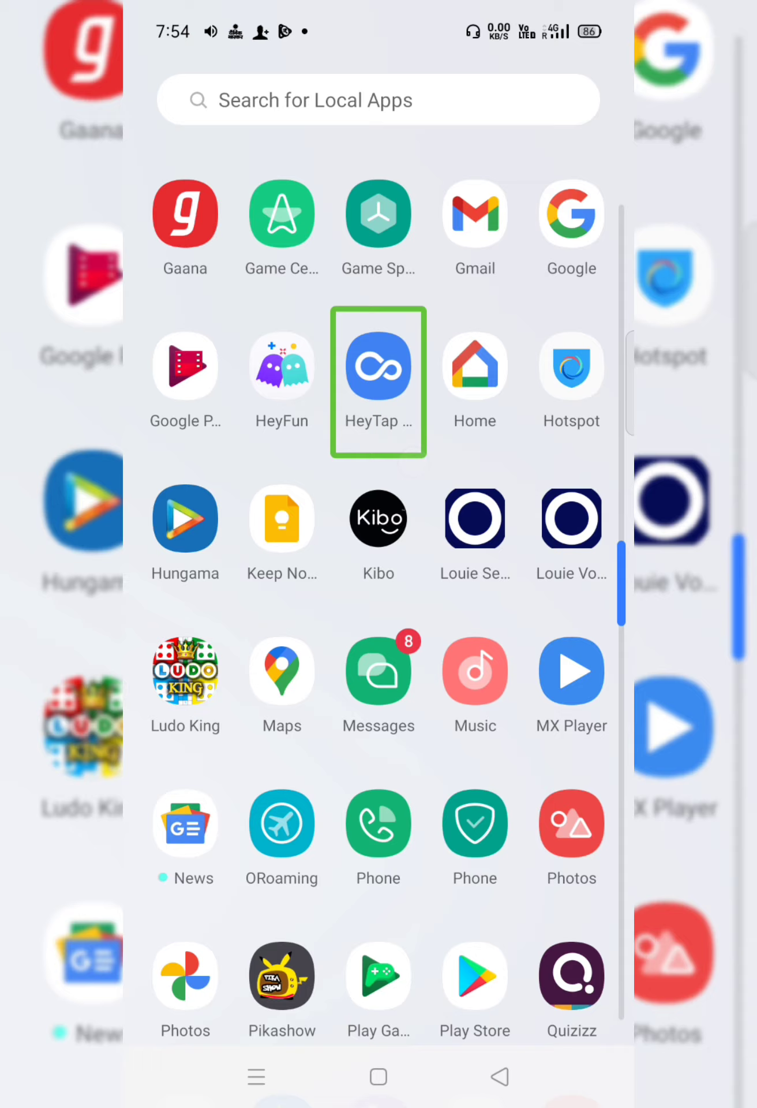
left_click(475, 367)
left_click(571, 367)
left_click(281, 518)
left_click(378, 518)
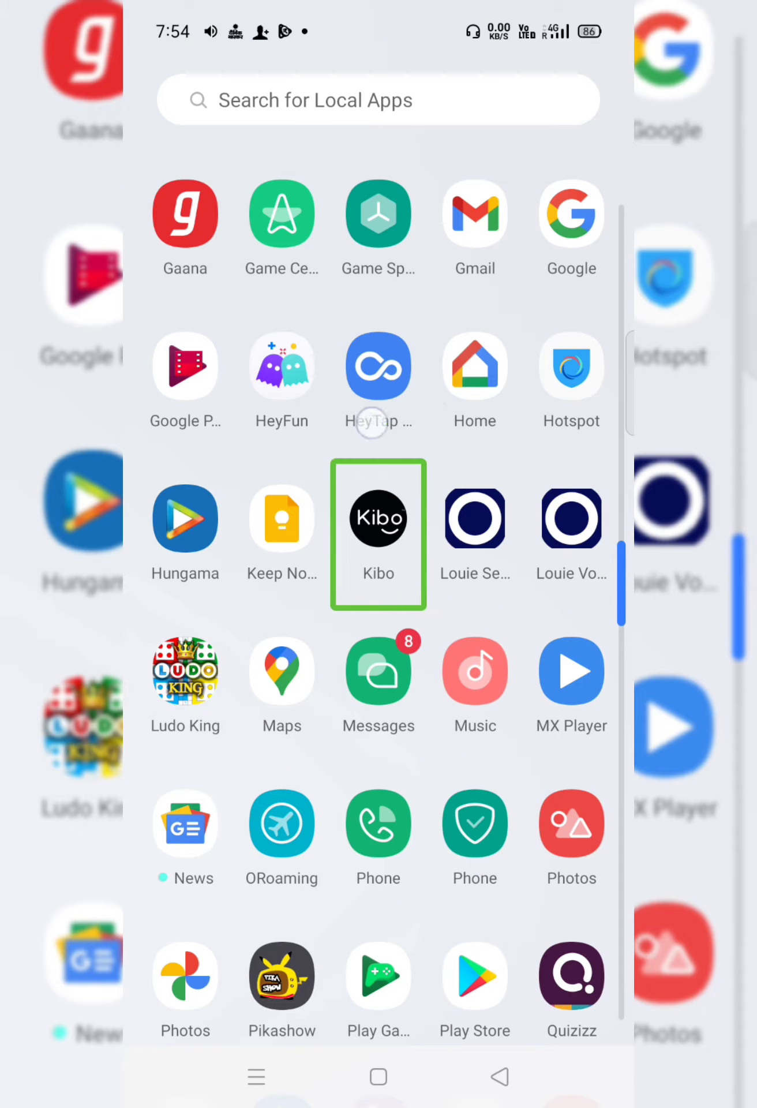
left_click(475, 518)
Launch Louie Voice Control and set its operating mode to Louie Screen Reader
double_click(475, 518)
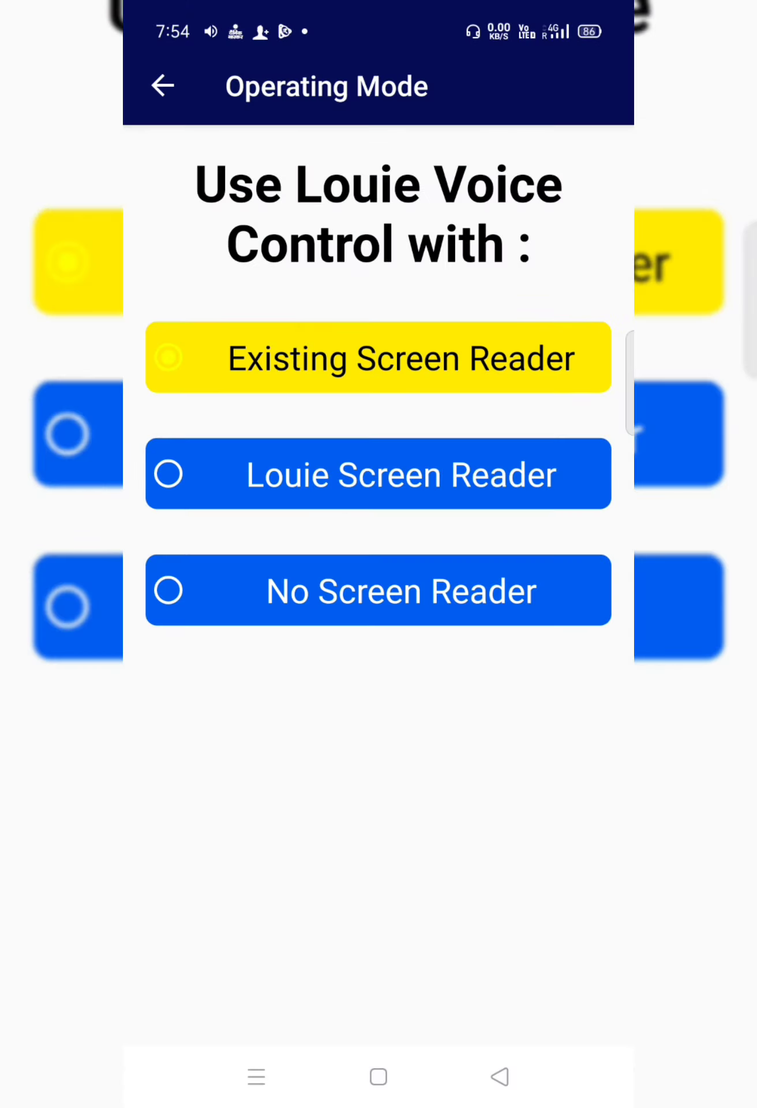
left_click_drag(210, 591, 363, 470)
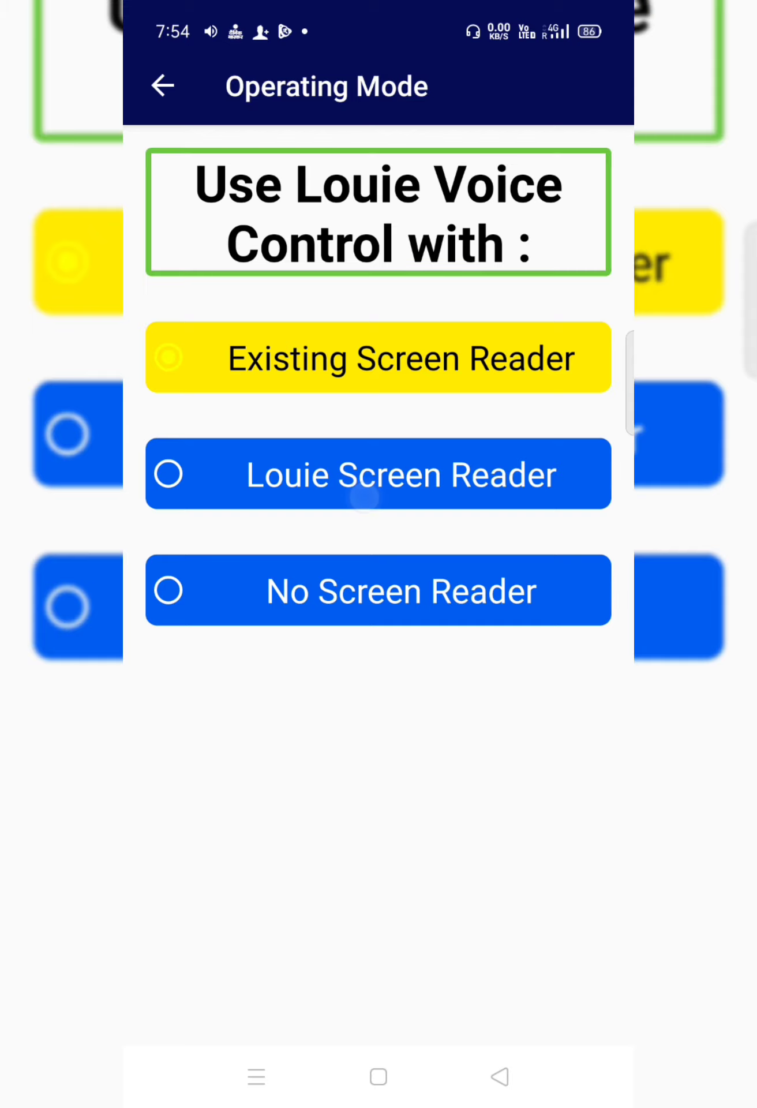
left_click_drag(249, 564, 352, 515)
left_click_drag(289, 519, 430, 515)
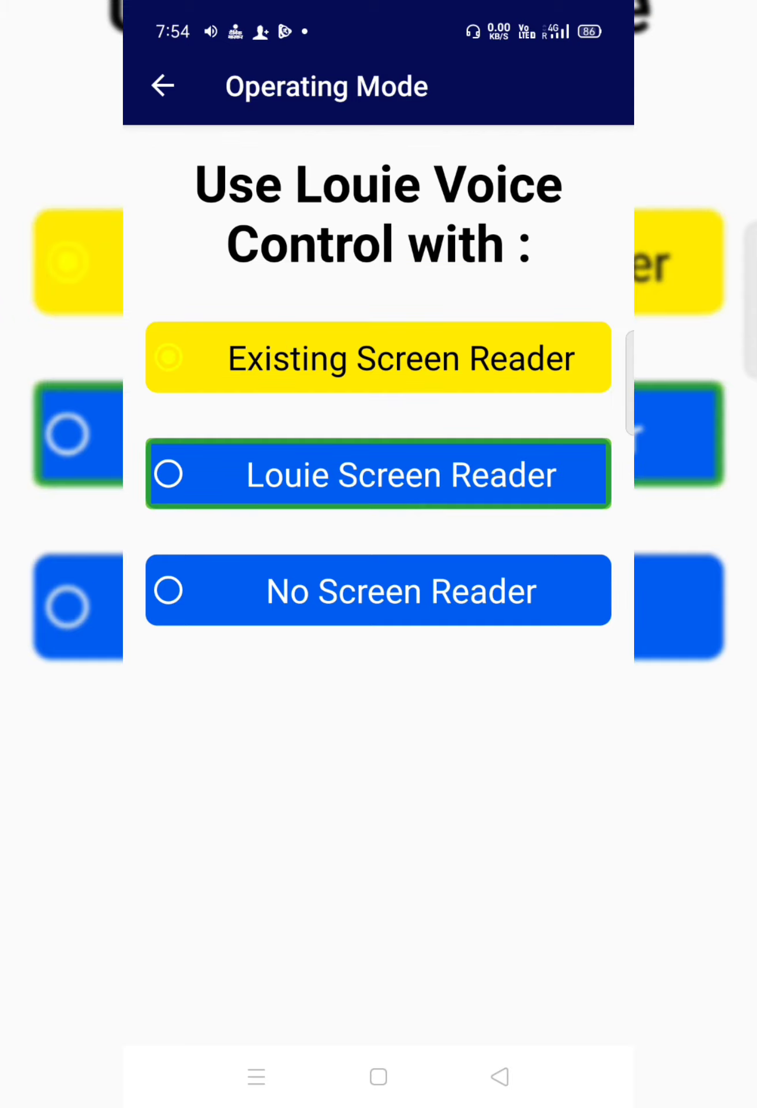
double_click(379, 474)
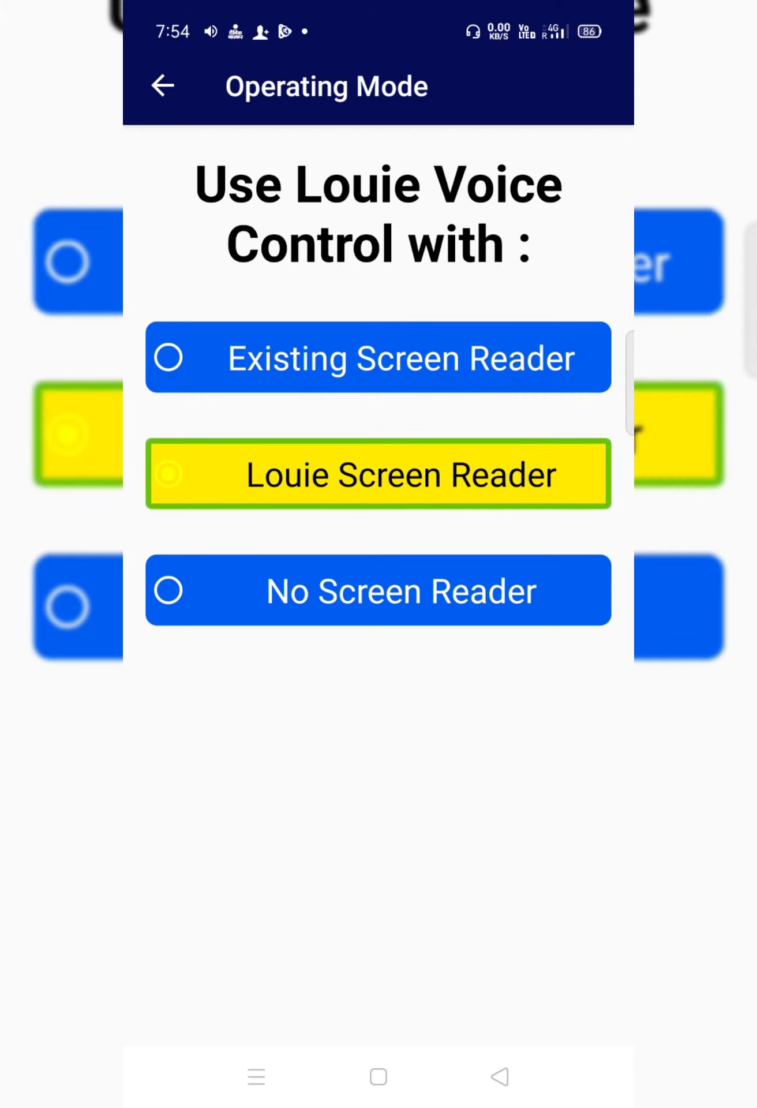
Back out through Louie Settings and the main Louie screen to the app list
mouse_move(381, 519)
left_mouse_down()
mouse_move(297, 518)
mouse_move(198, 593)
left_mouse_up()
left_click_drag(289, 578, 186, 589)
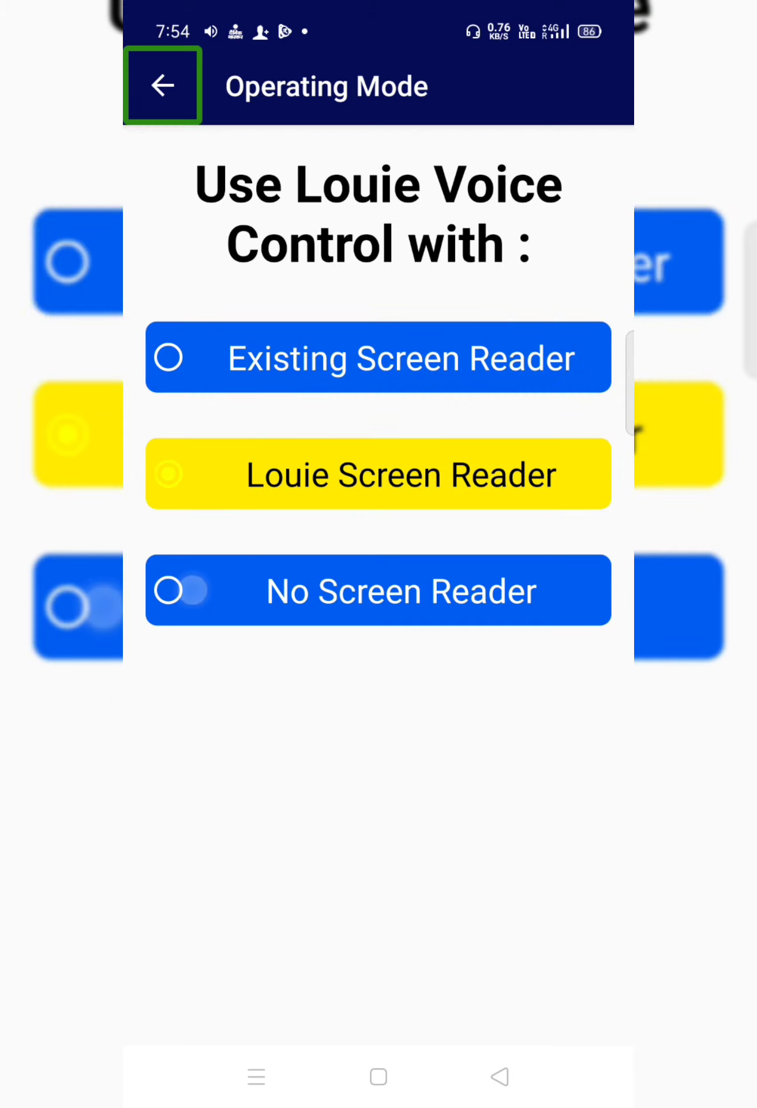
double_click(212, 553)
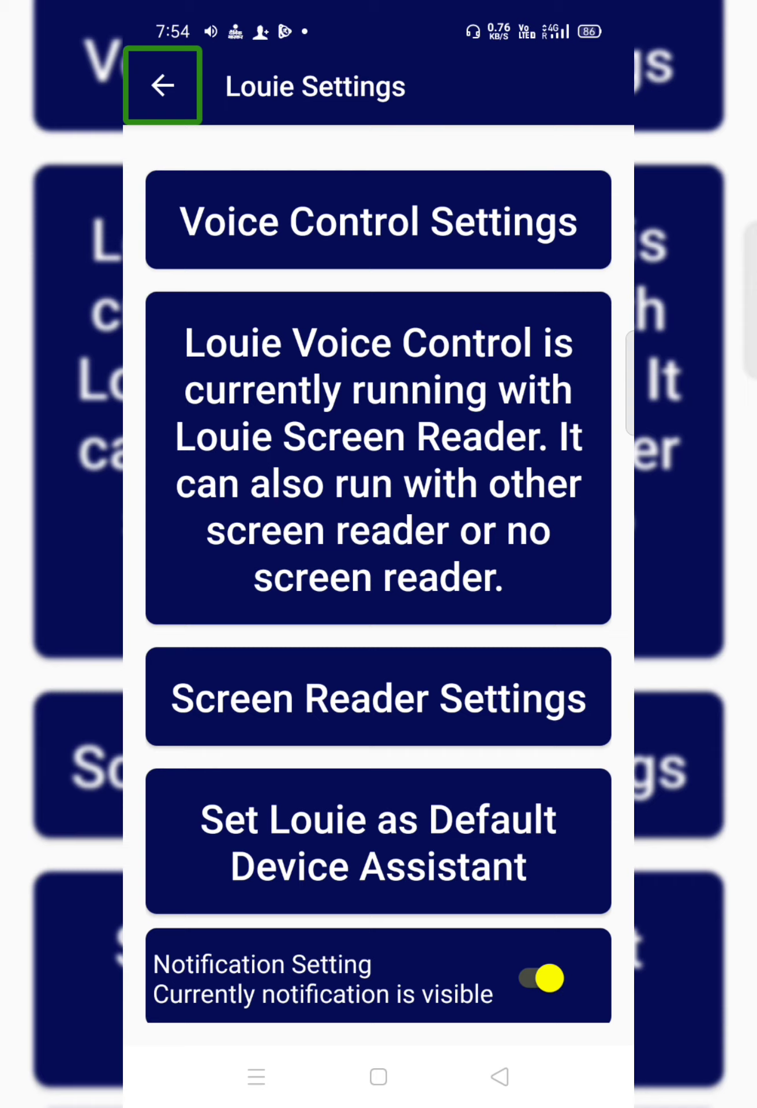
left_click_drag(377, 496, 439, 496)
left_click_drag(242, 542, 202, 545)
double_click(201, 543)
mouse_move(353, 491)
left_mouse_down()
mouse_move(404, 485)
mouse_move(404, 493)
mouse_move(358, 493)
left_mouse_up()
left_click_drag(186, 787, 92, 896)
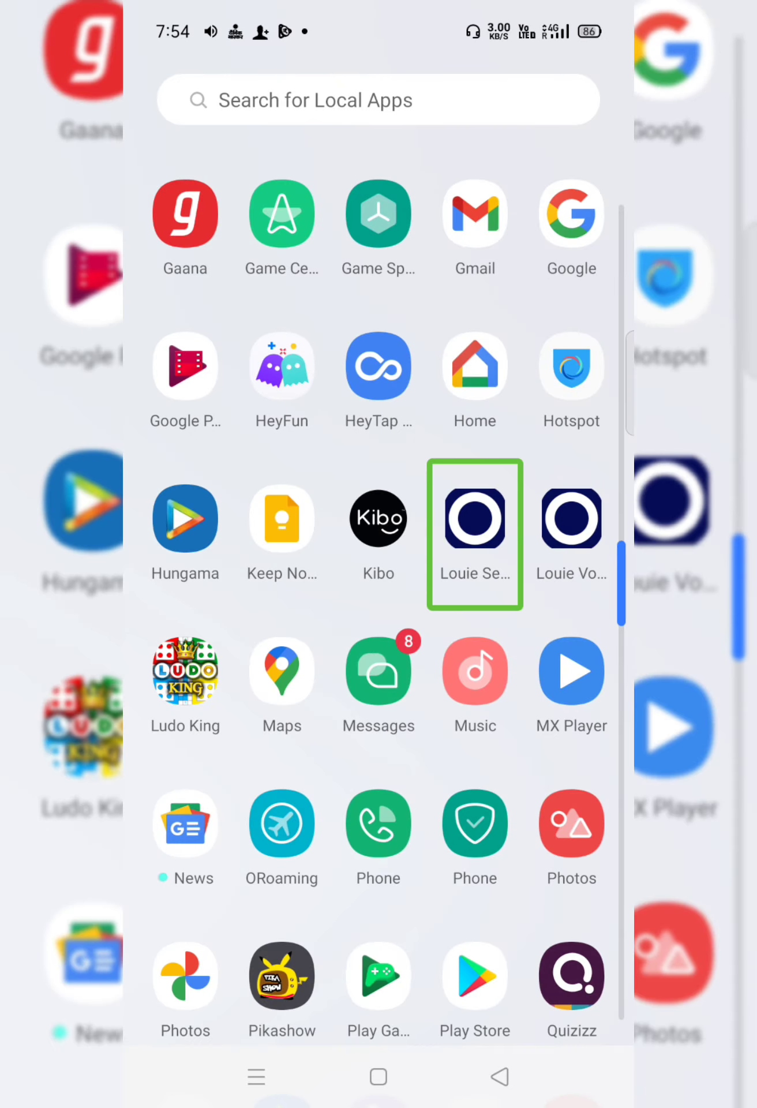
Open Louie Settings from the Louie main menu
mouse_move(321, 576)
left_mouse_down()
mouse_move(415, 574)
mouse_move(321, 576)
left_mouse_up()
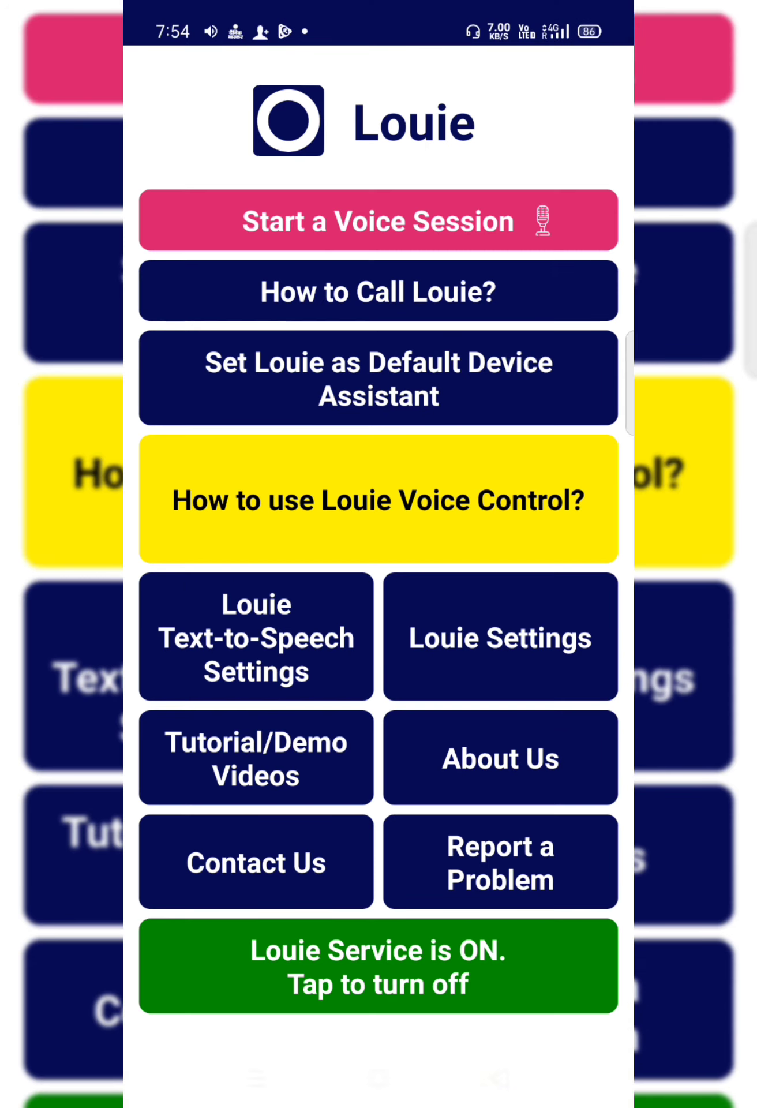
left_click_drag(363, 461, 473, 465)
left_click_drag(323, 471, 413, 475)
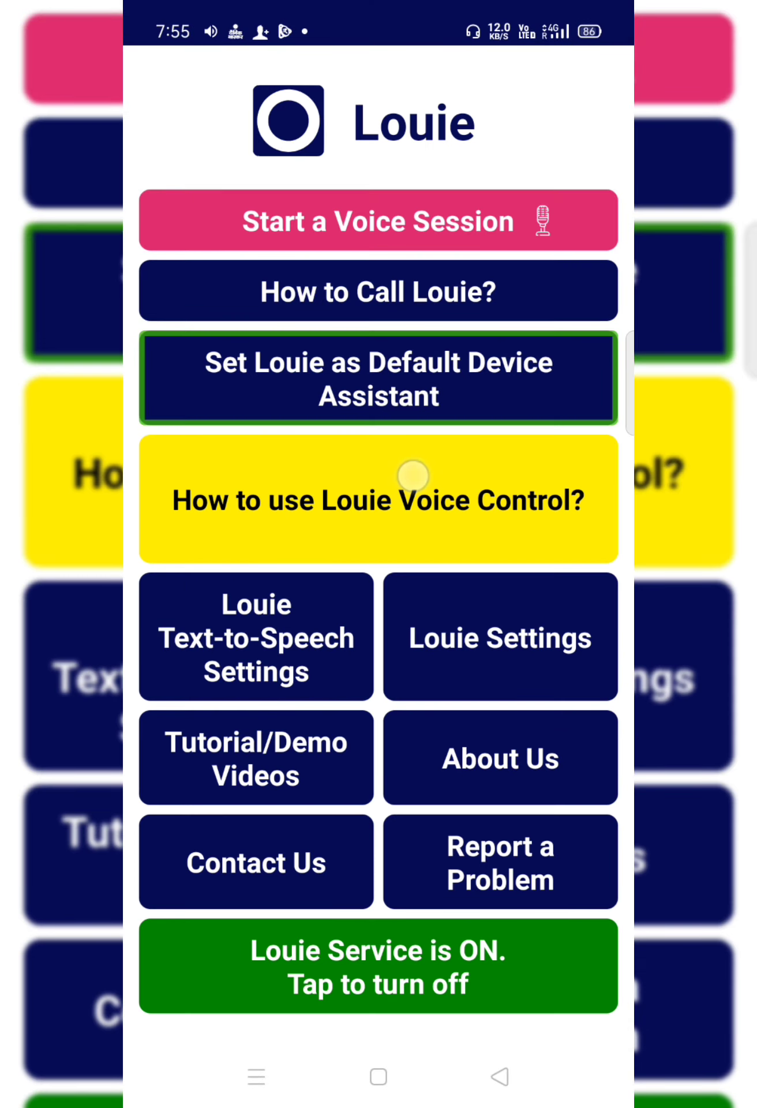
left_click_drag(347, 479, 456, 482)
left_click_drag(346, 469, 462, 467)
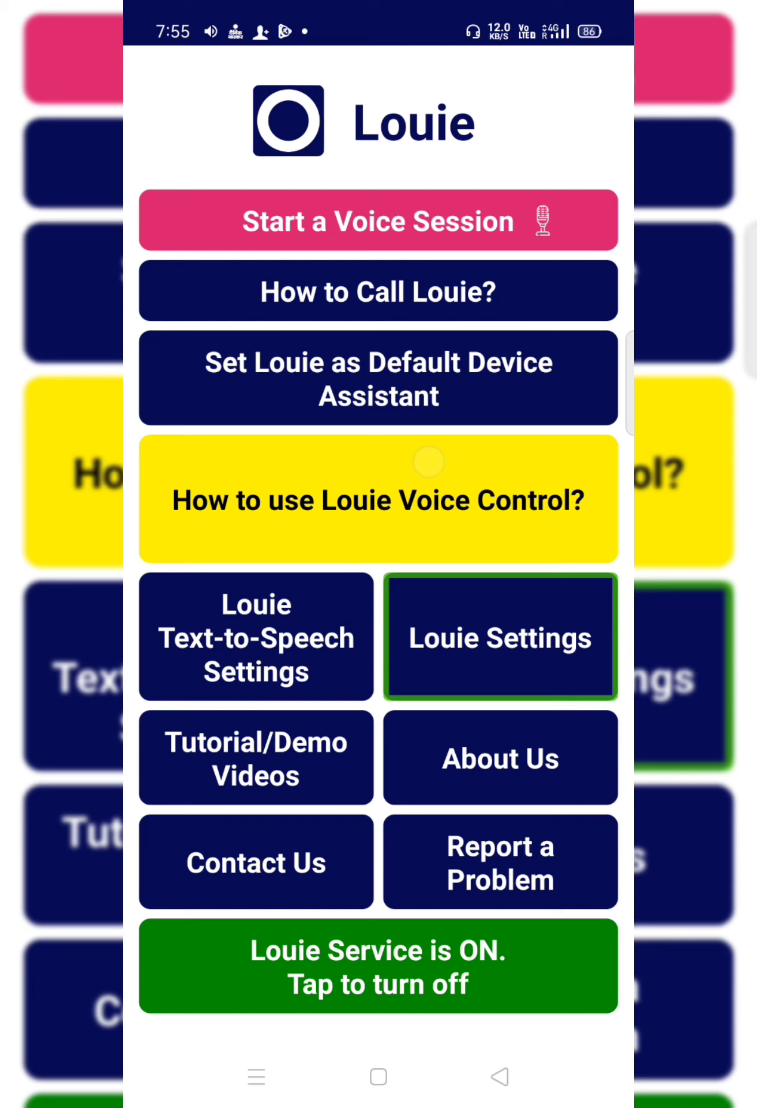
double_click(202, 535)
Check the operating mode choices, then return to Louie Settings
left_click_drag(272, 497, 396, 488)
left_click_drag(347, 494, 400, 485)
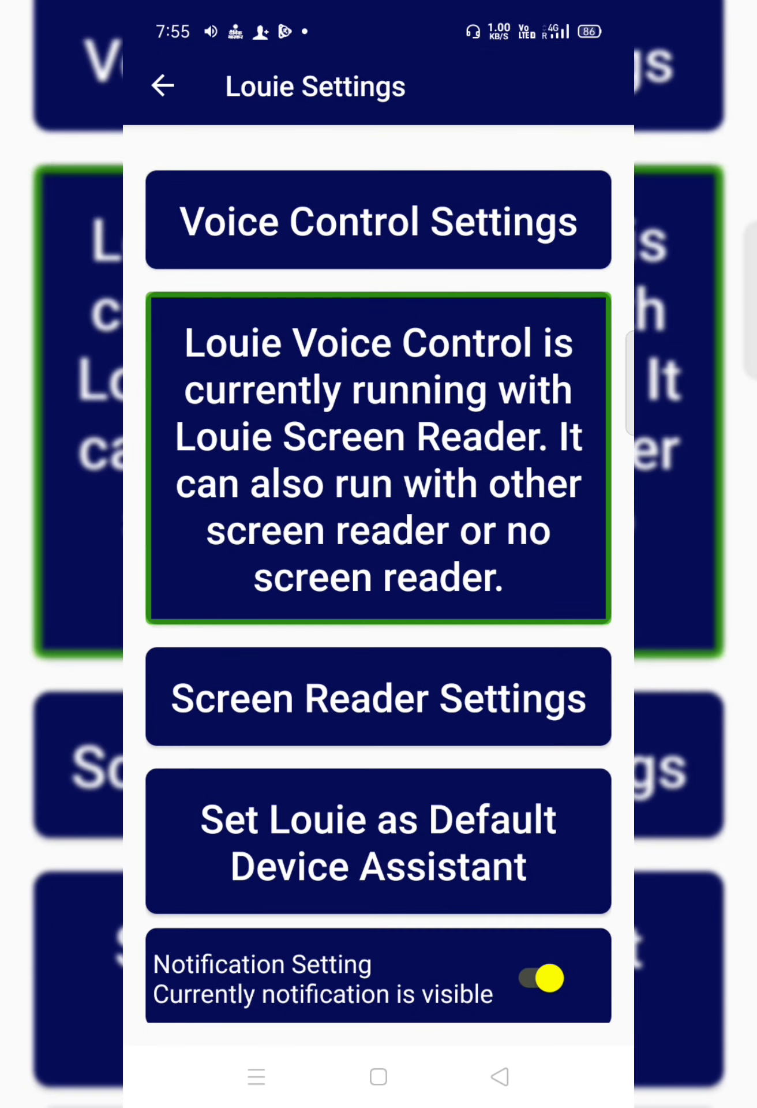
double_click(206, 542)
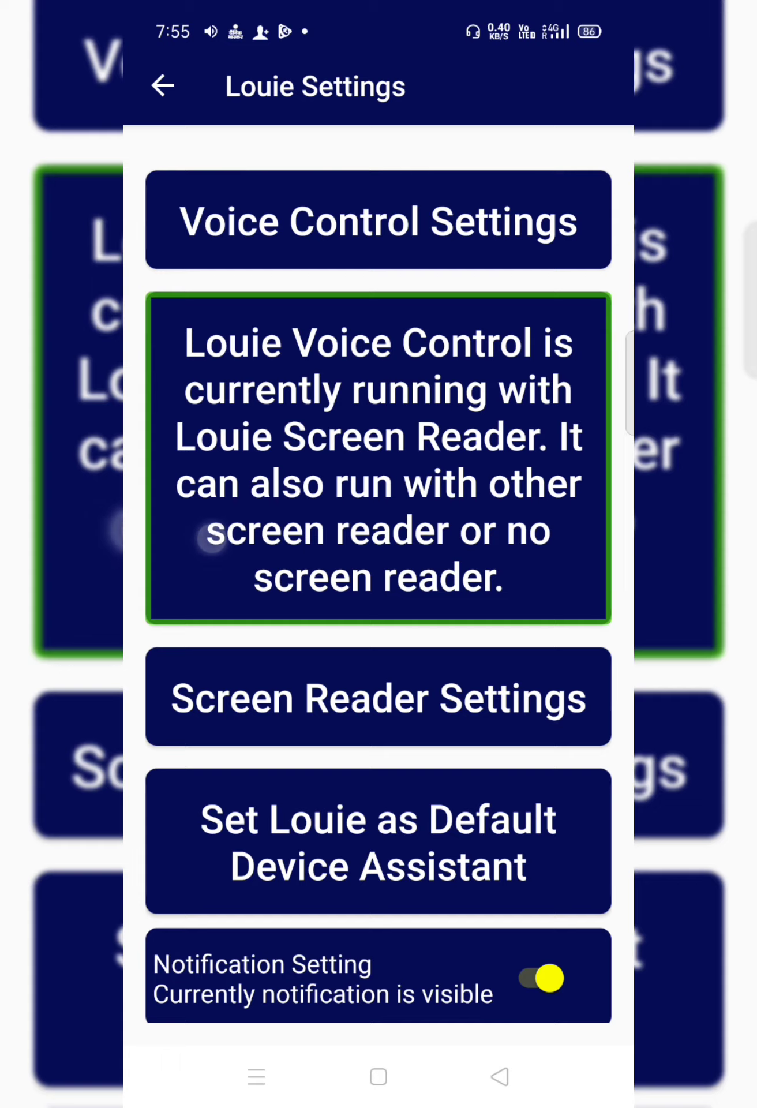
left_click_drag(283, 512, 316, 485)
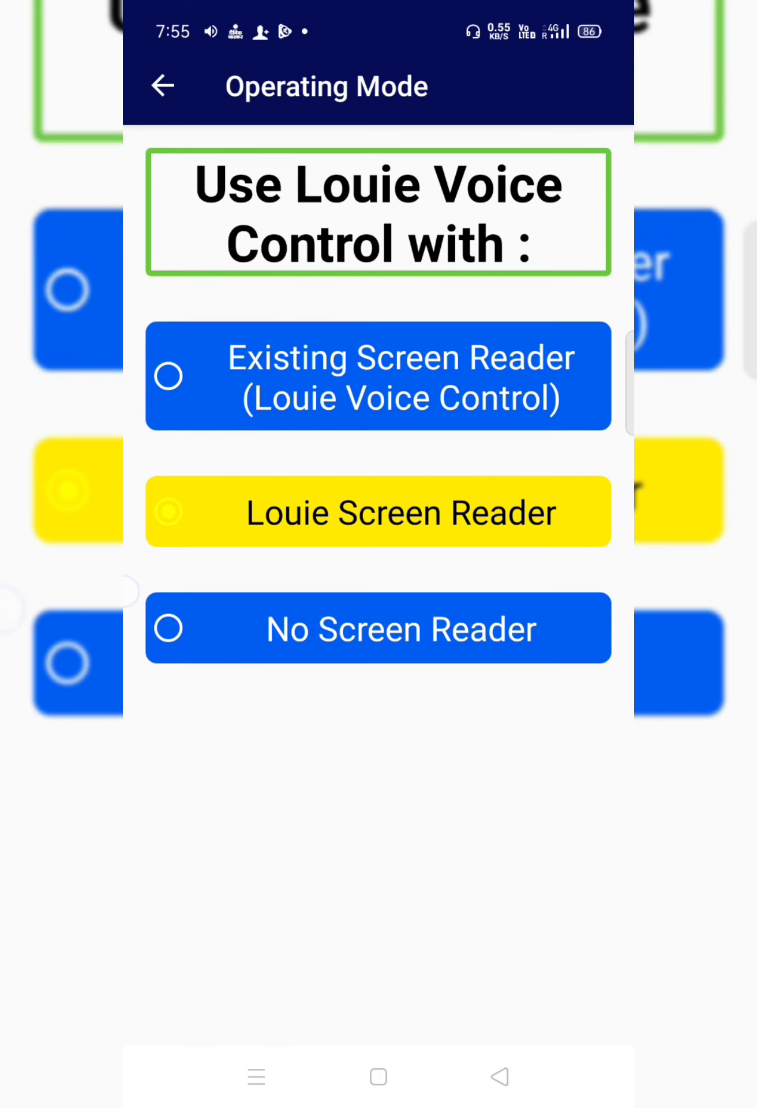
left_click_drag(289, 783, 84, 907)
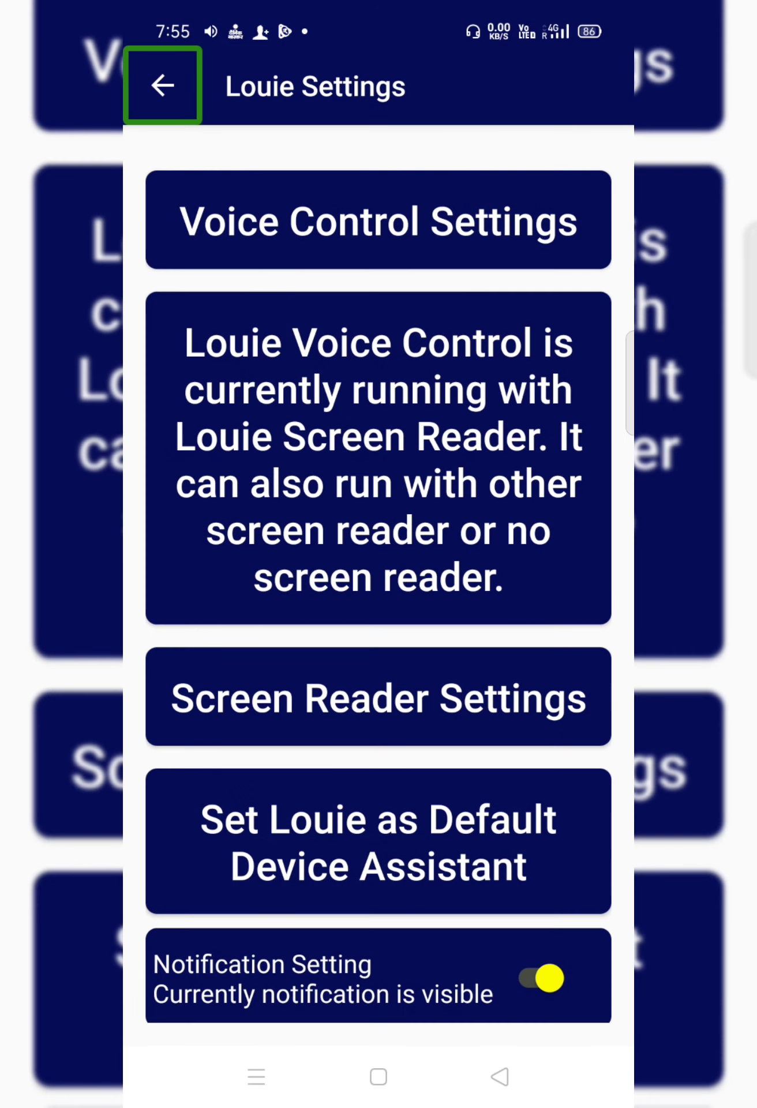
Move reading focus past Voice Control Settings onto the Screen Reader Settings entry
left_click_drag(205, 565, 346, 565)
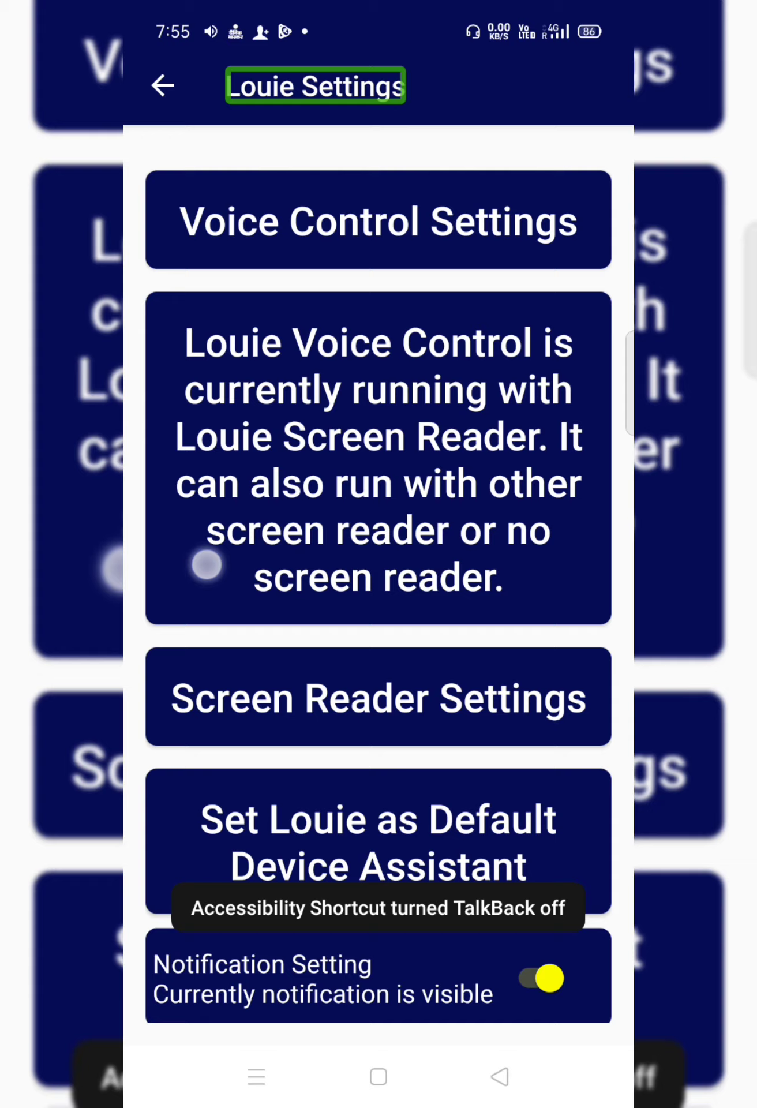
left_click_drag(383, 500, 519, 501)
left_click_drag(296, 512, 404, 512)
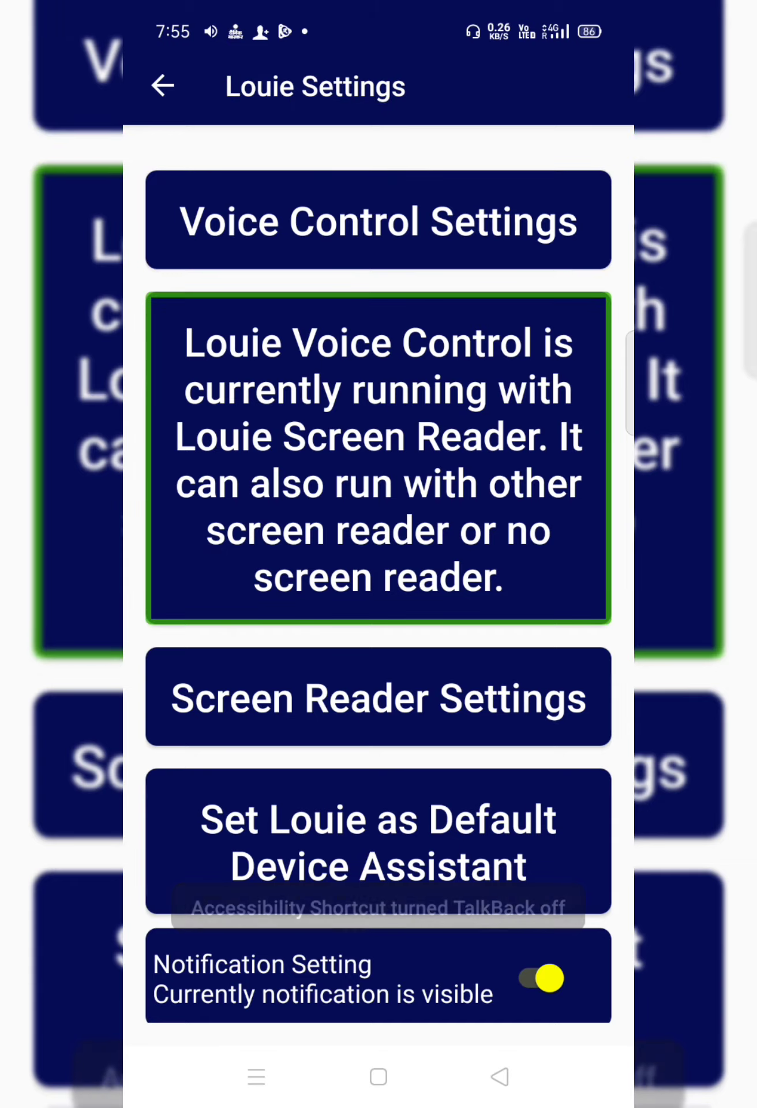
left_click_drag(258, 524, 358, 490)
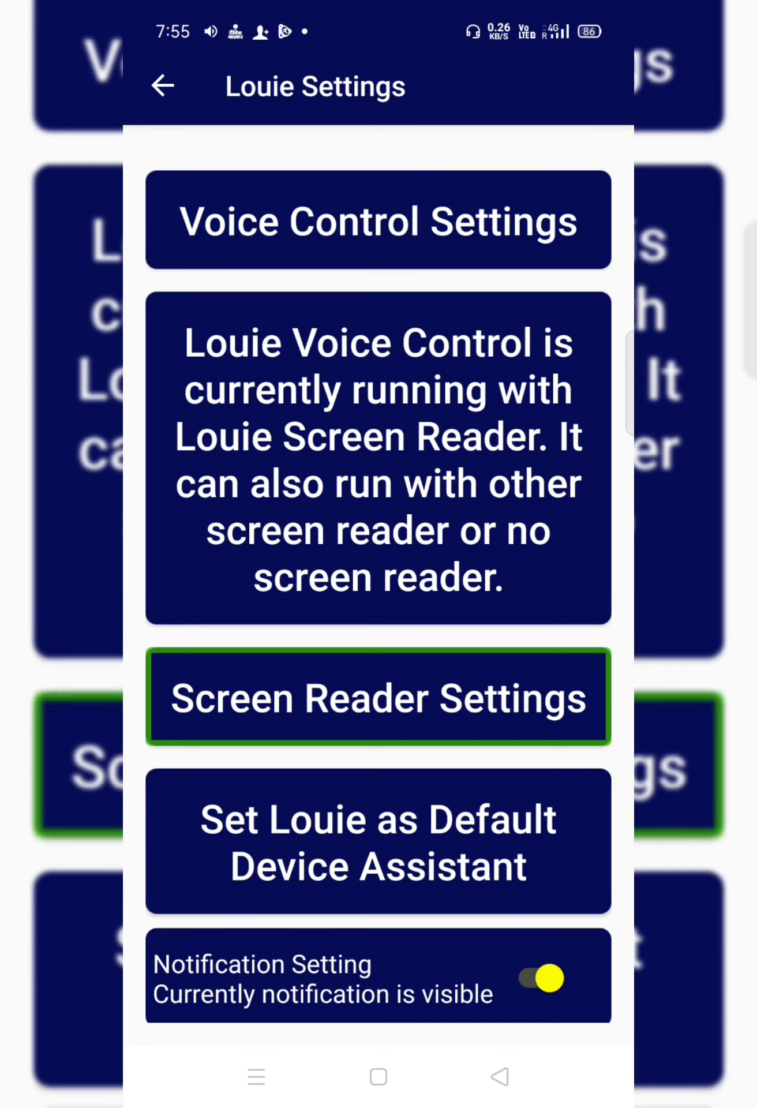
left_click_drag(462, 693, 288, 693)
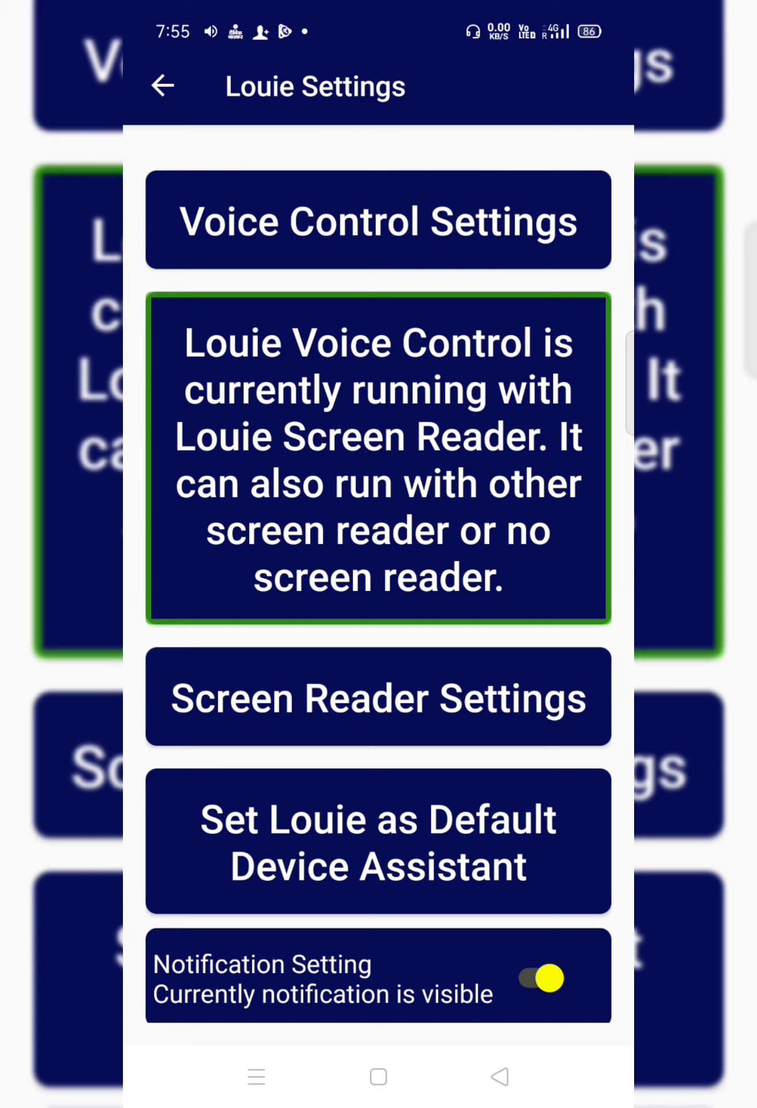
left_click_drag(275, 476, 426, 448)
Open Screen Reader Settings, read past One or Two Finger Mode, and open Customisable Gestures
double_click(193, 520)
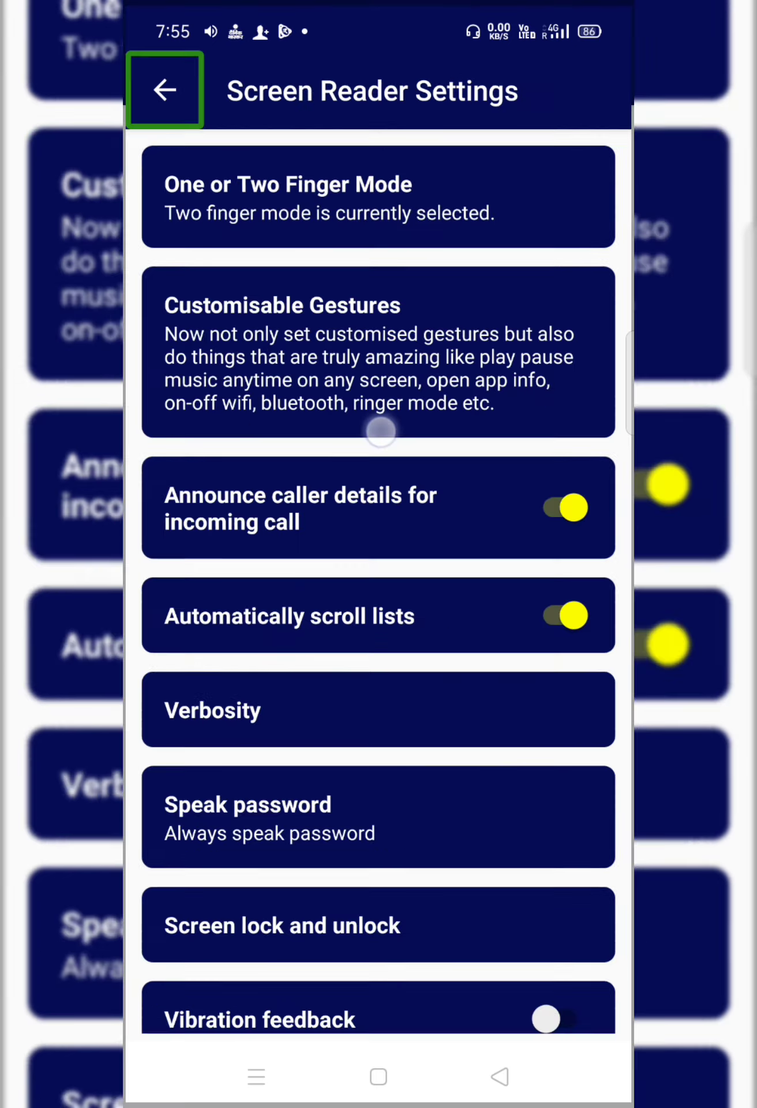
left_click_drag(277, 441, 427, 442)
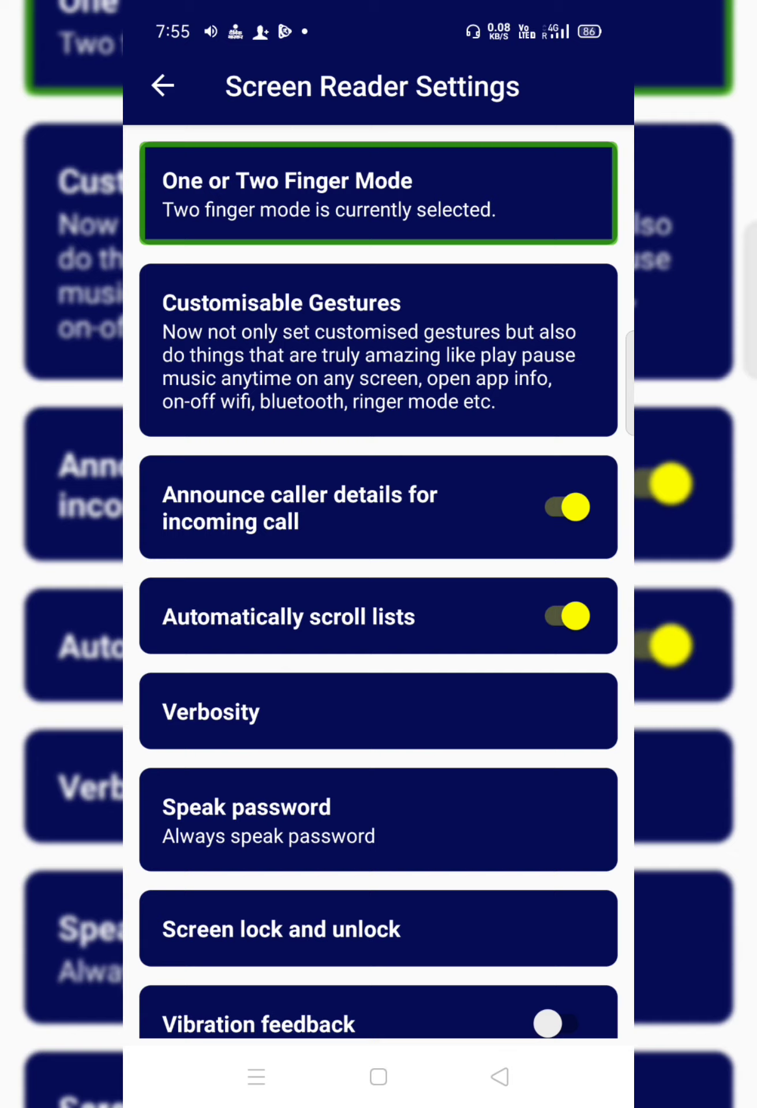
key("Tab")
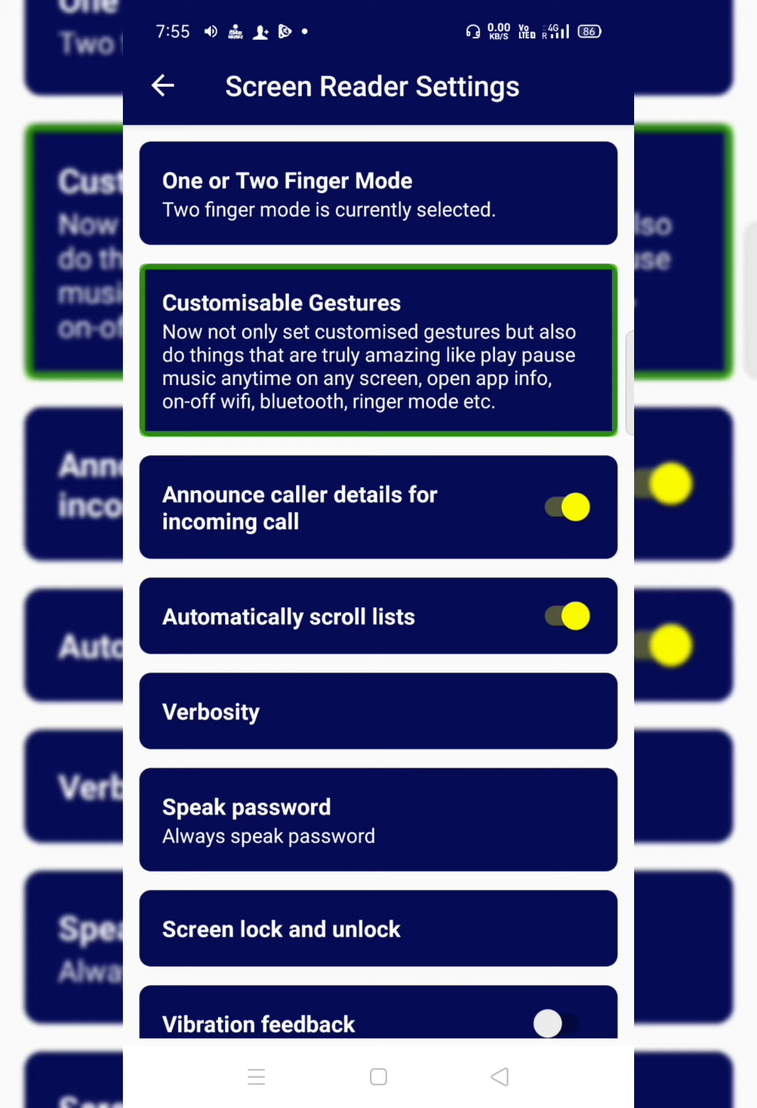
key("shift+Tab")
key("shift+Tab")
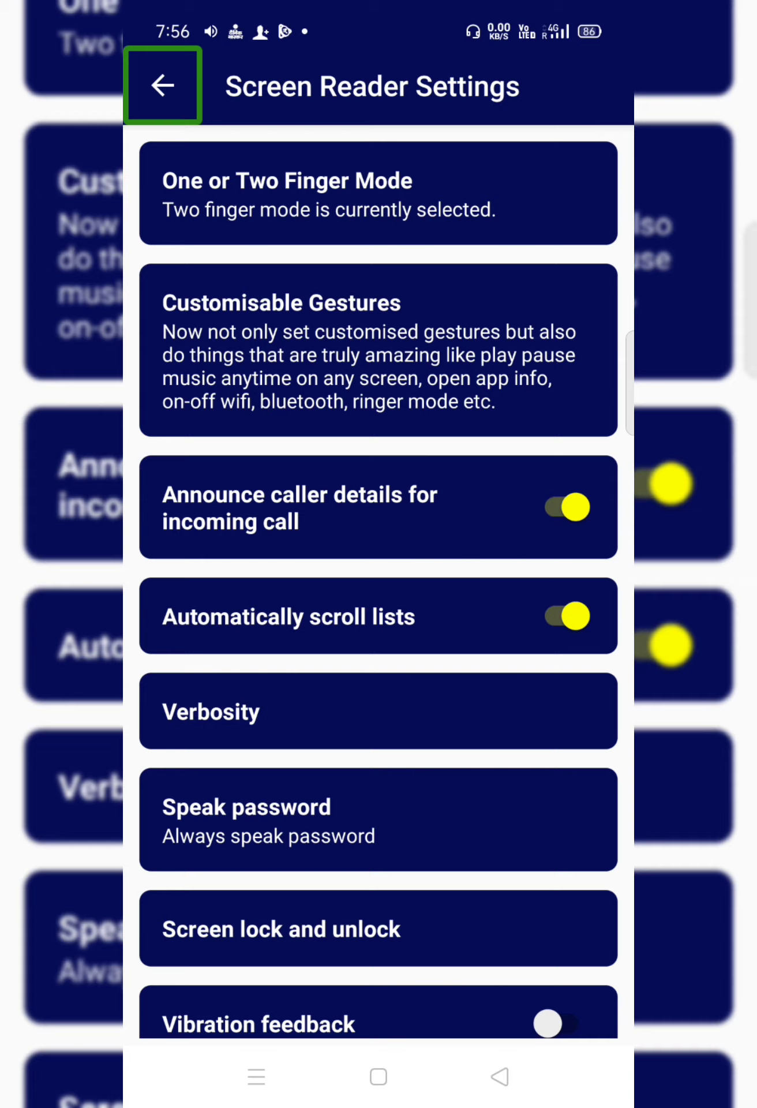
left_click_drag(346, 494, 393, 495)
mouse_move(346, 494)
left_mouse_down()
mouse_move(393, 495)
mouse_move(346, 495)
left_mouse_up()
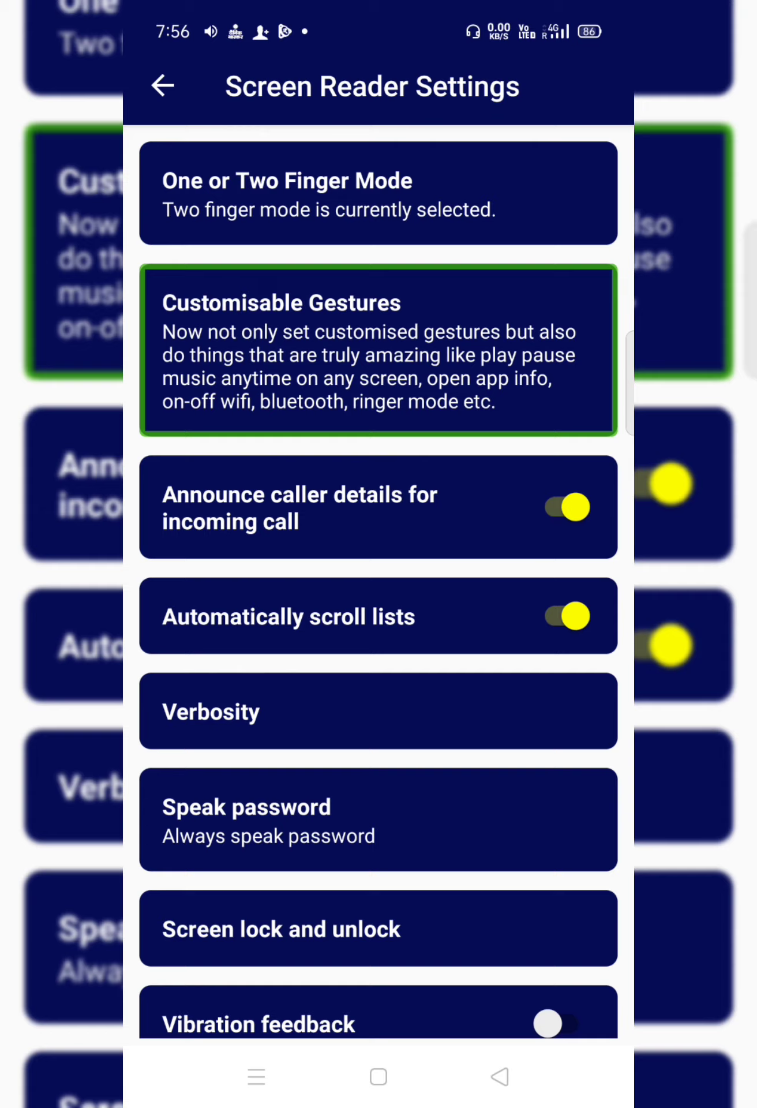
double_click(176, 603)
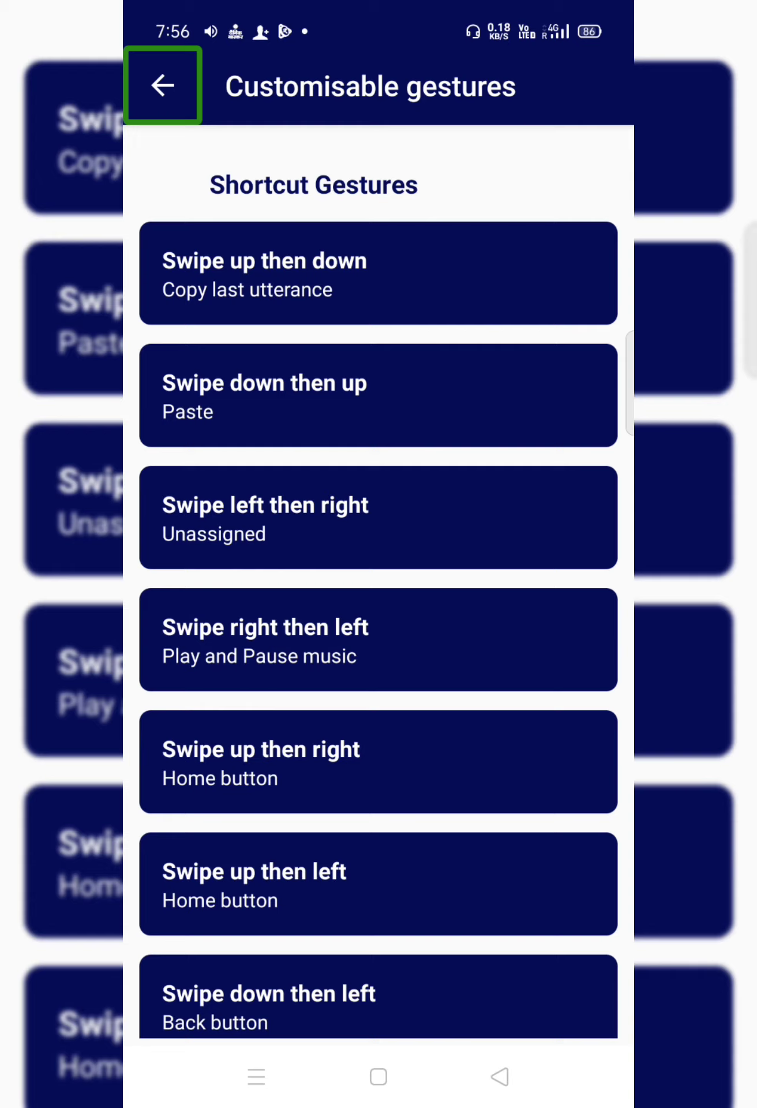
mouse_move(392, 495)
left_mouse_down()
mouse_move(450, 495)
mouse_move(450, 501)
left_mouse_up()
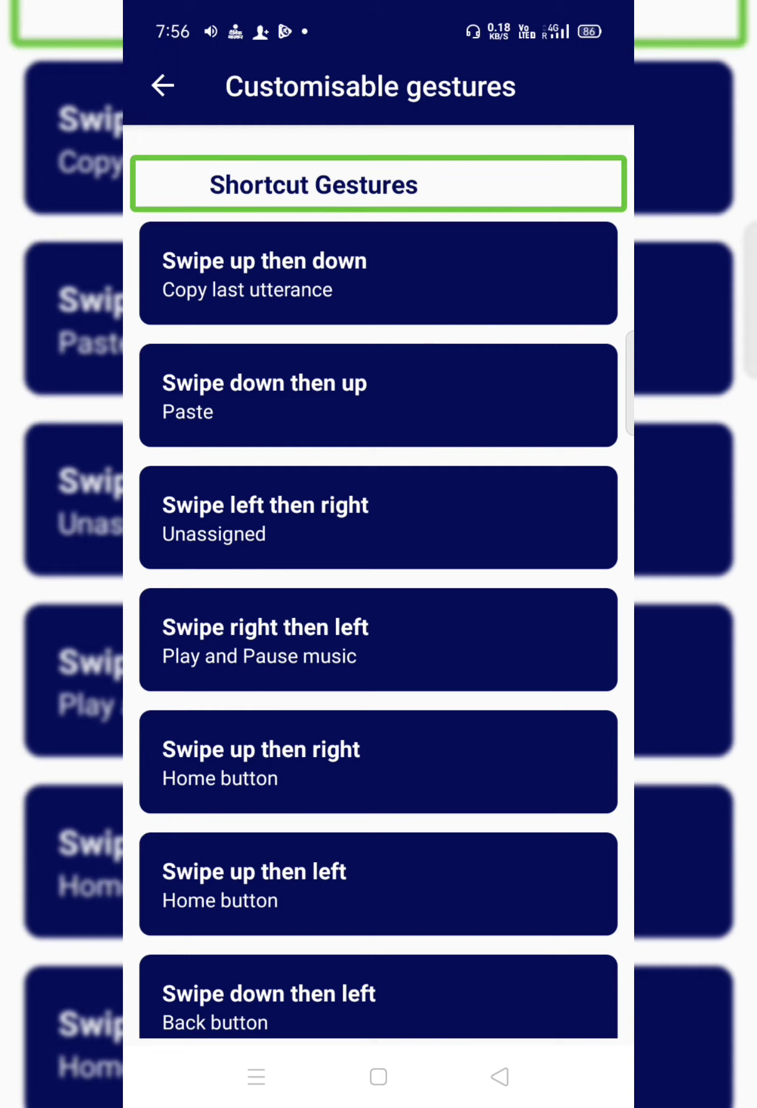
left_click_drag(283, 514, 342, 514)
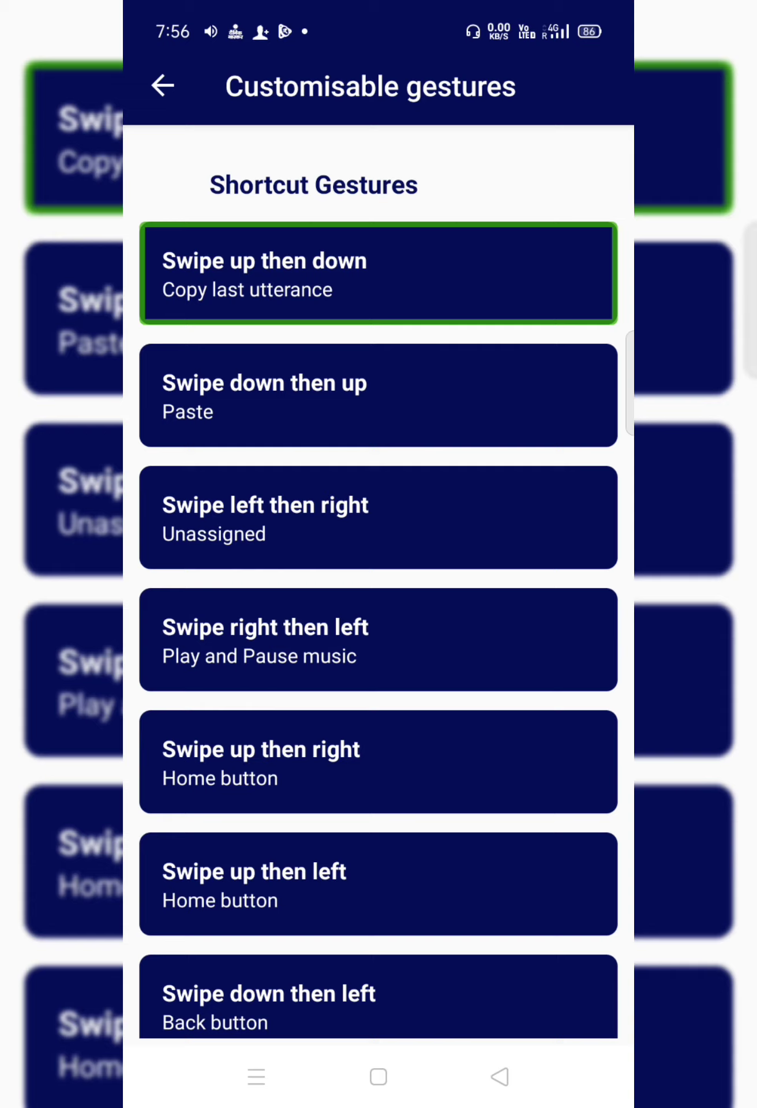
left_click_drag(323, 465, 384, 465)
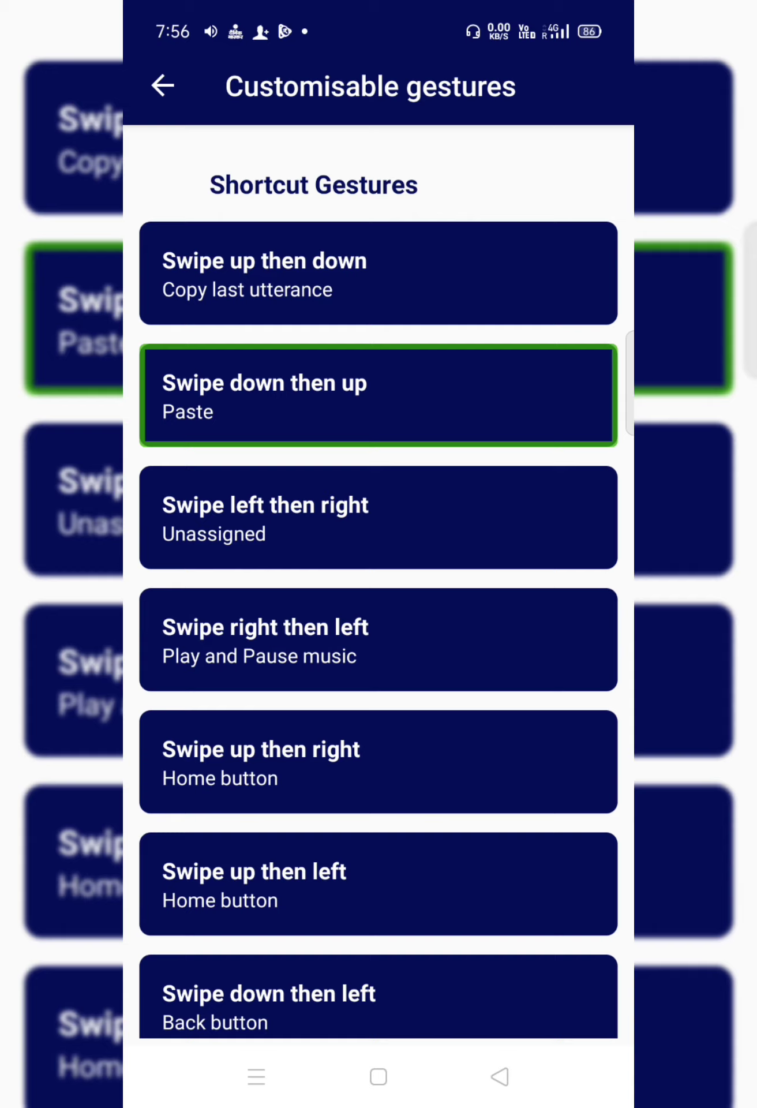
left_click_drag(323, 519, 383, 519)
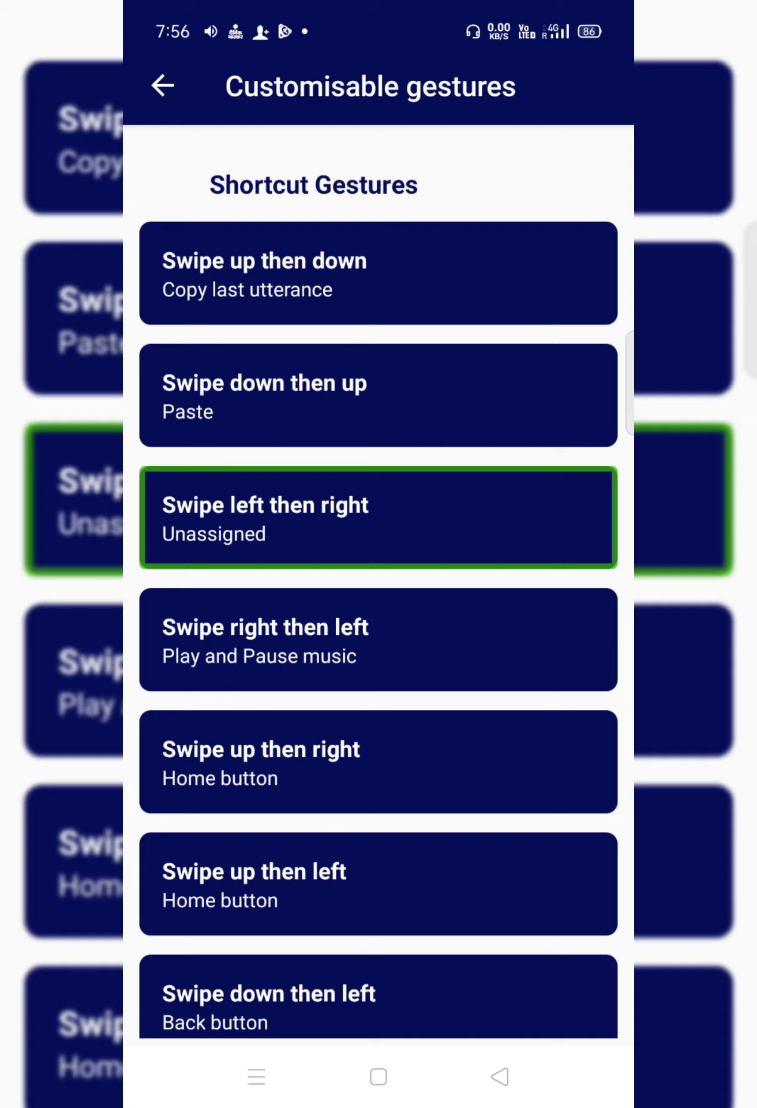
left_click_drag(347, 527, 403, 527)
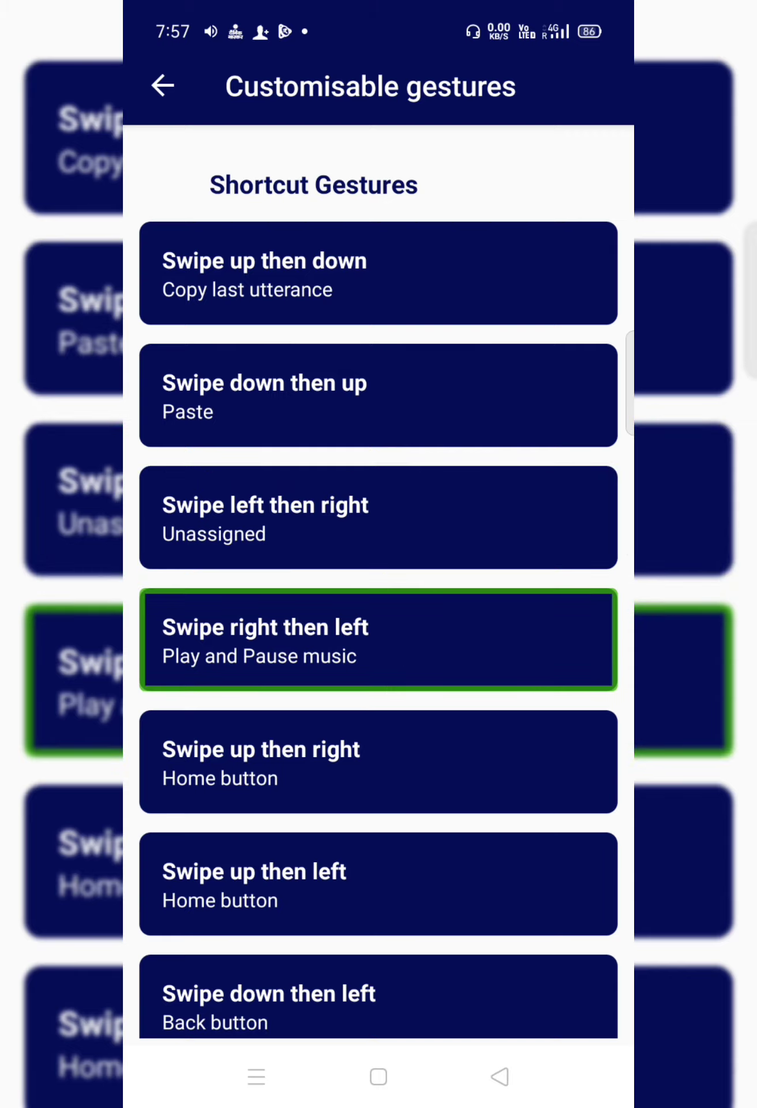
left_click_drag(195, 566, 99, 570)
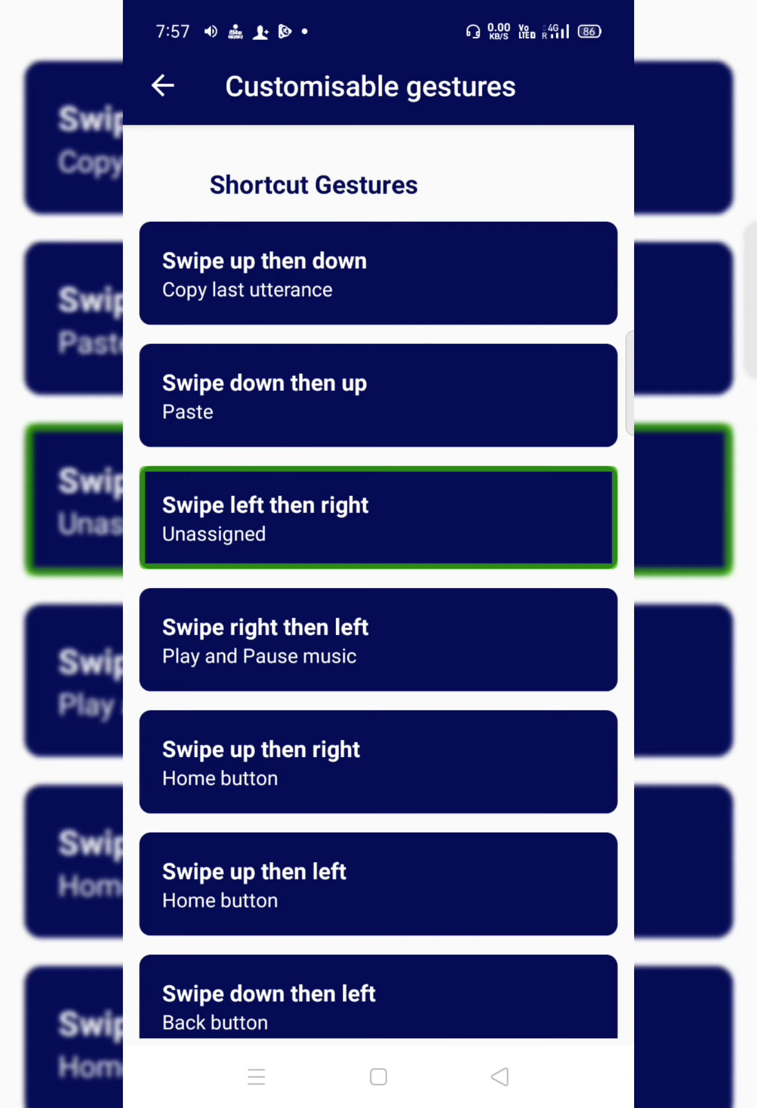
Open Swipe left then right's action list and hear options from Copy last utterance to Decrease speech rate
double_click(323, 520)
left_click_drag(367, 492, 462, 492)
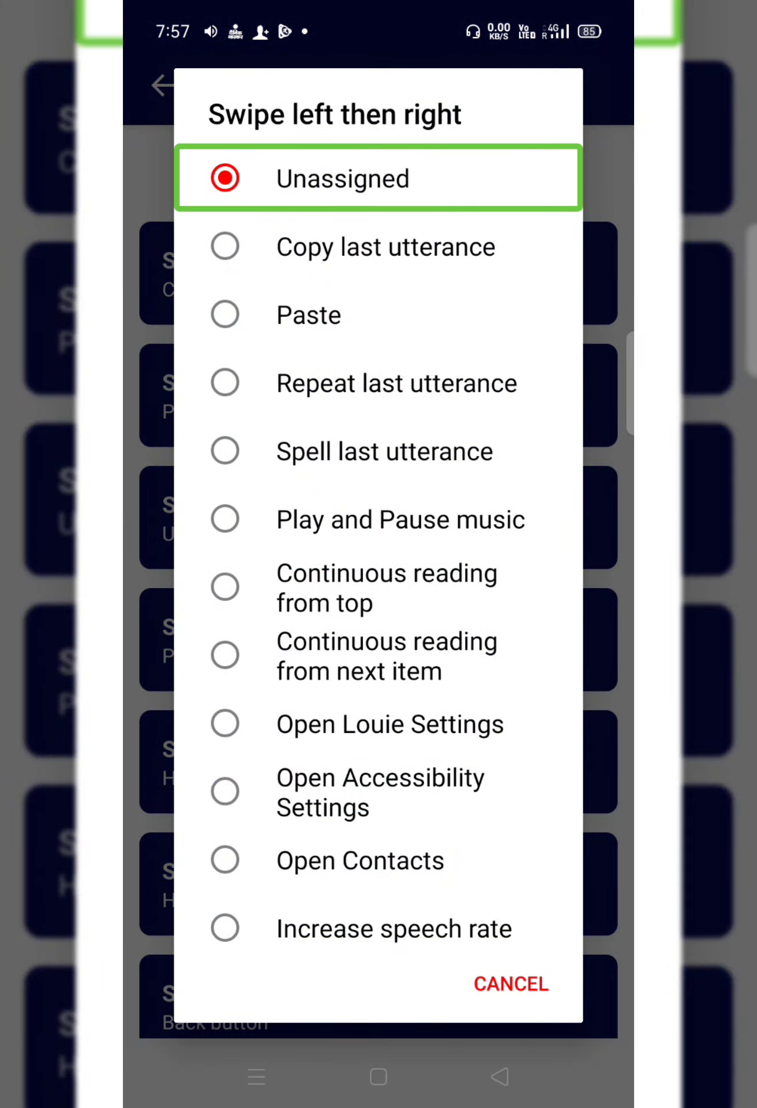
left_click_drag(323, 519, 462, 519)
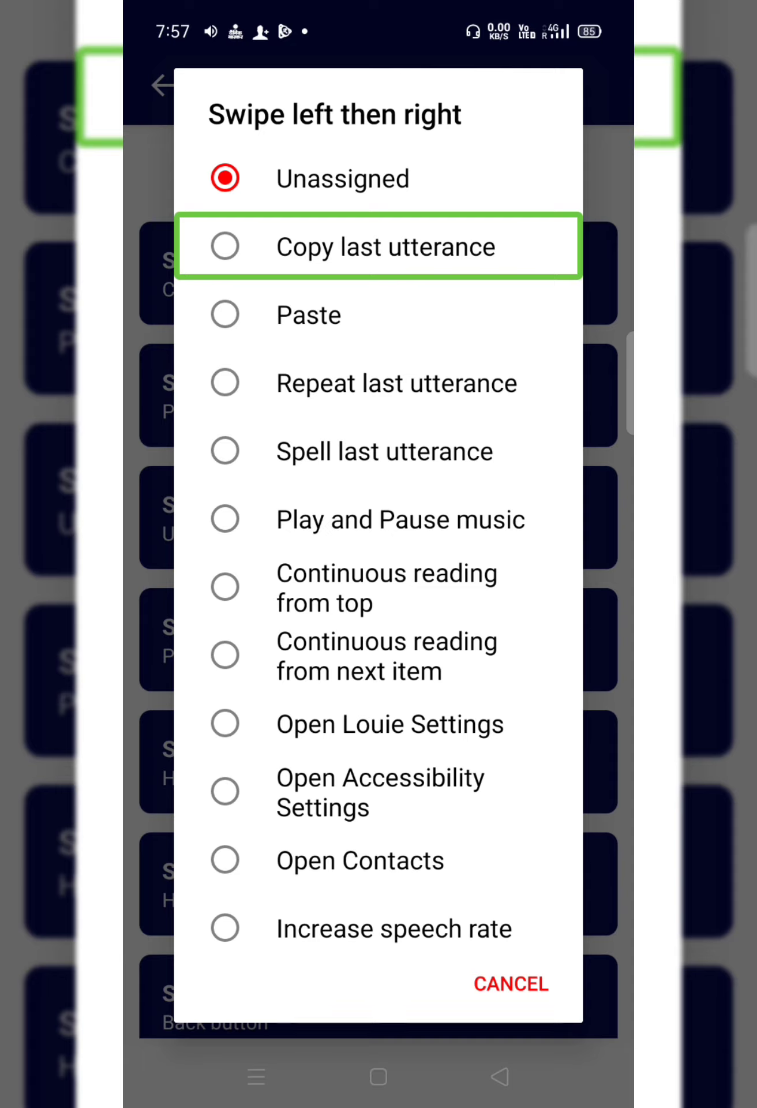
left_click_drag(323, 519, 461, 520)
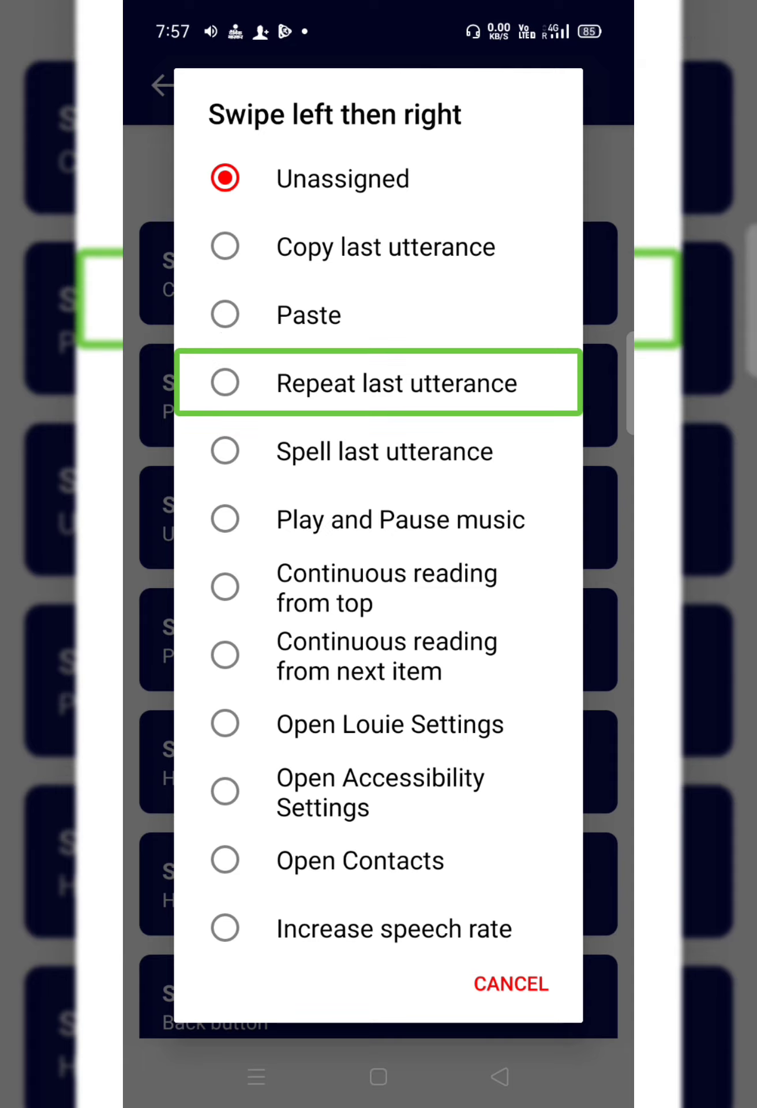
left_click_drag(324, 519, 462, 520)
left_click_drag(324, 519, 462, 520)
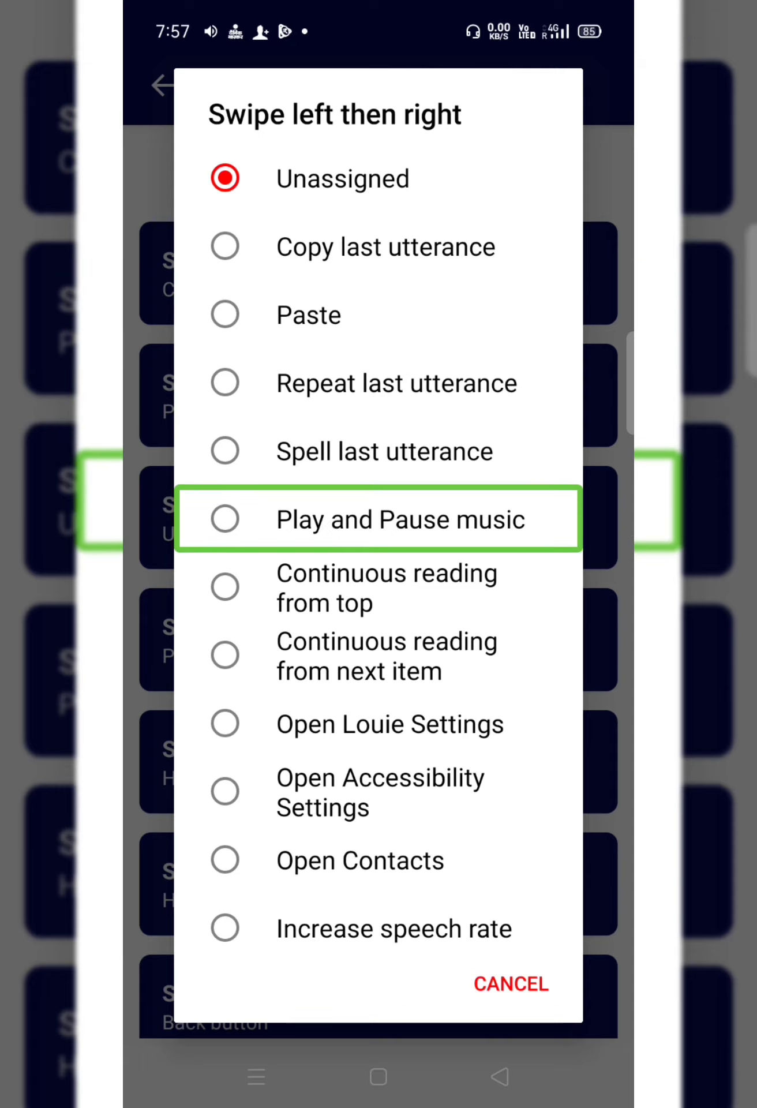
left_click_drag(323, 519, 461, 519)
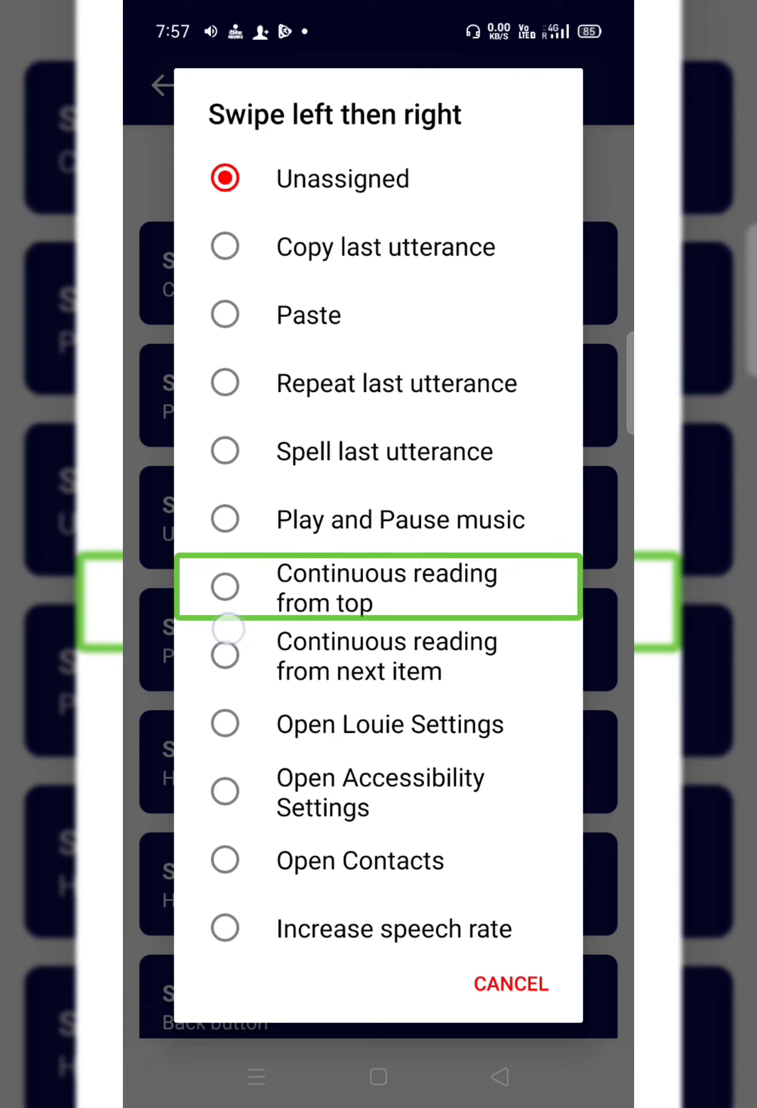
left_click_drag(323, 520, 462, 520)
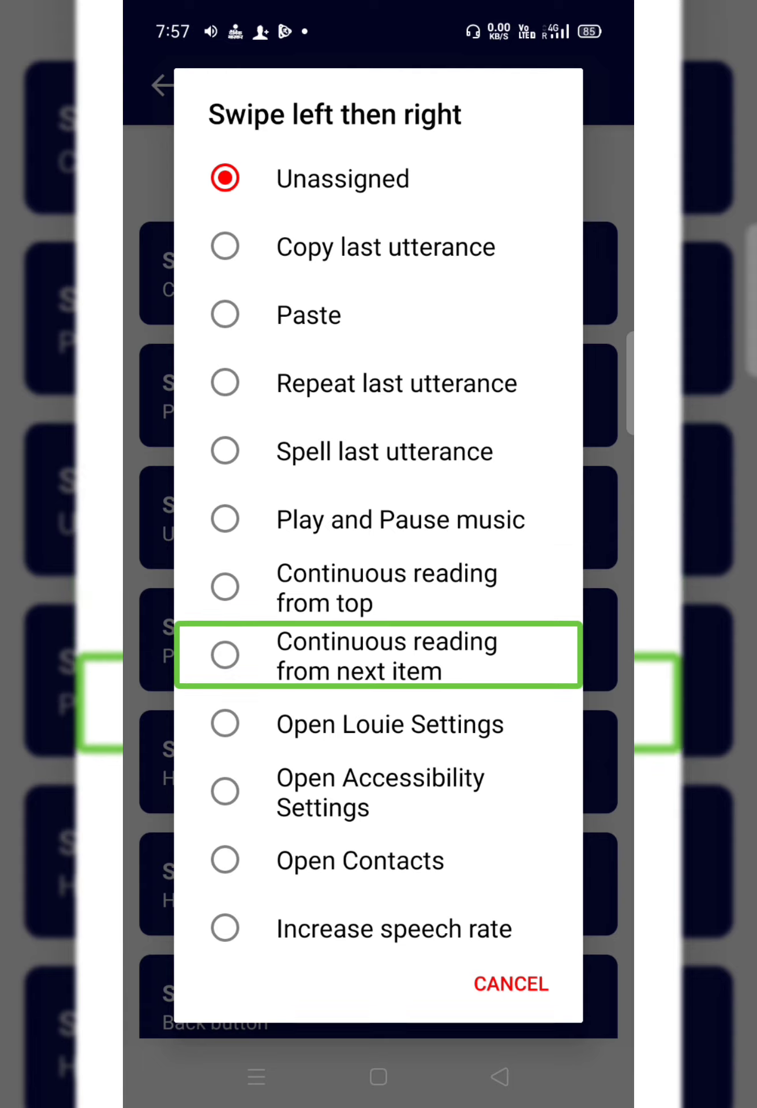
left_click_drag(323, 519, 462, 519)
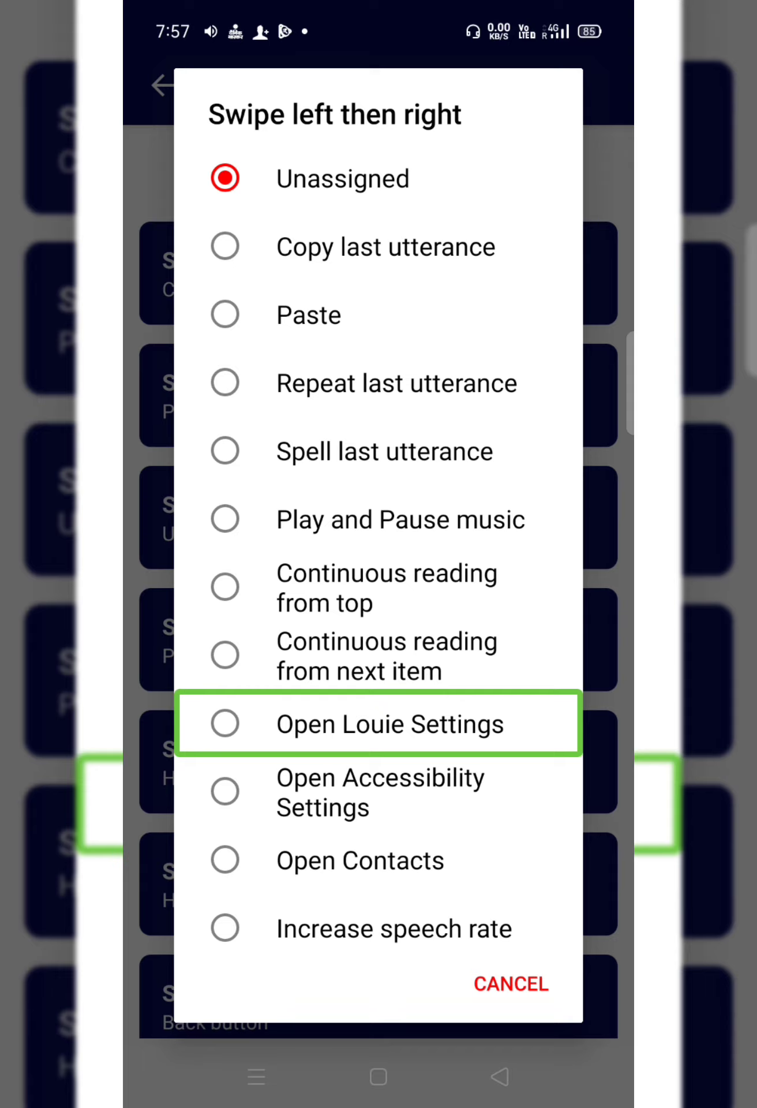
left_click_drag(346, 523, 462, 522)
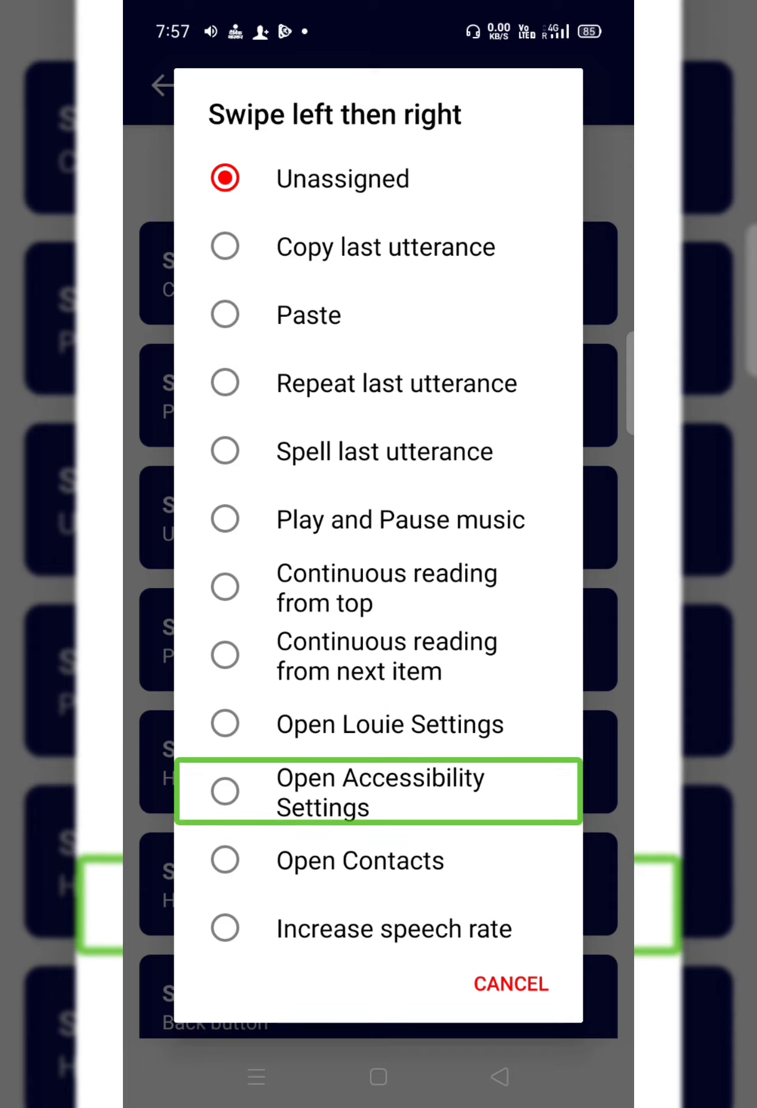
mouse_move(346, 511)
left_mouse_down()
mouse_move(462, 510)
mouse_move(537, 492)
left_mouse_up()
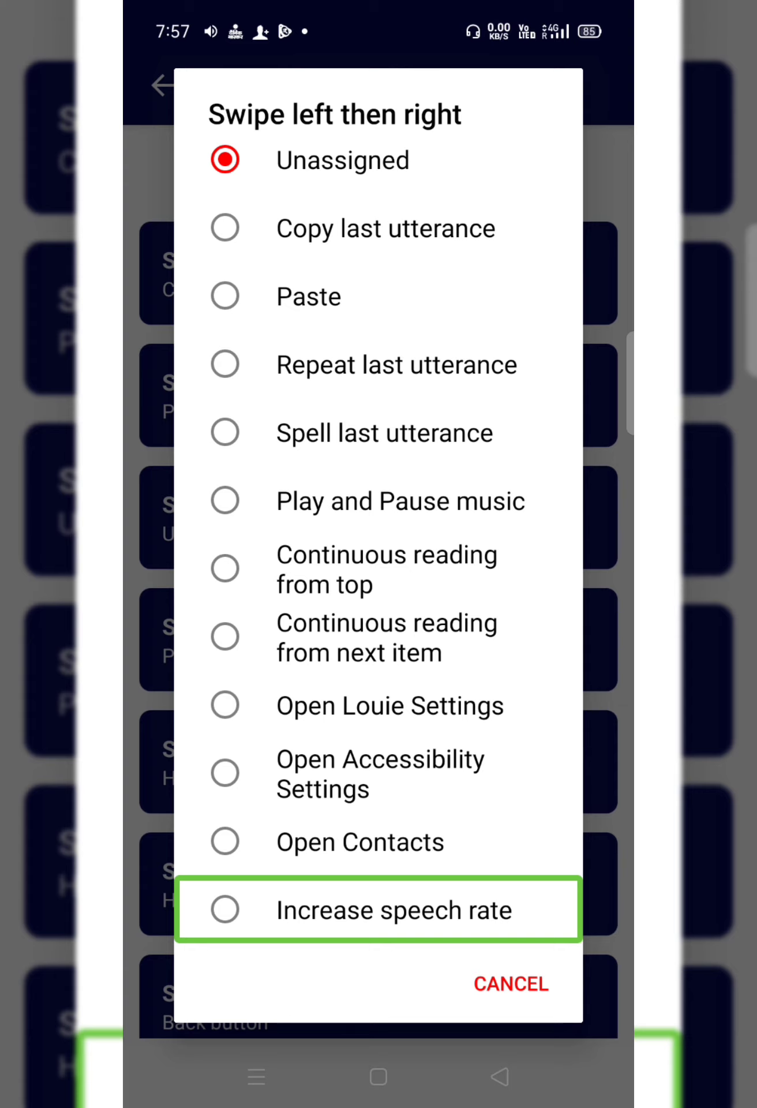
left_click_drag(347, 520, 461, 519)
Continue through screen curtain, ringer, wifi, Back button and Stop tts options down to Cancel
left_click_drag(386, 570, 501, 570)
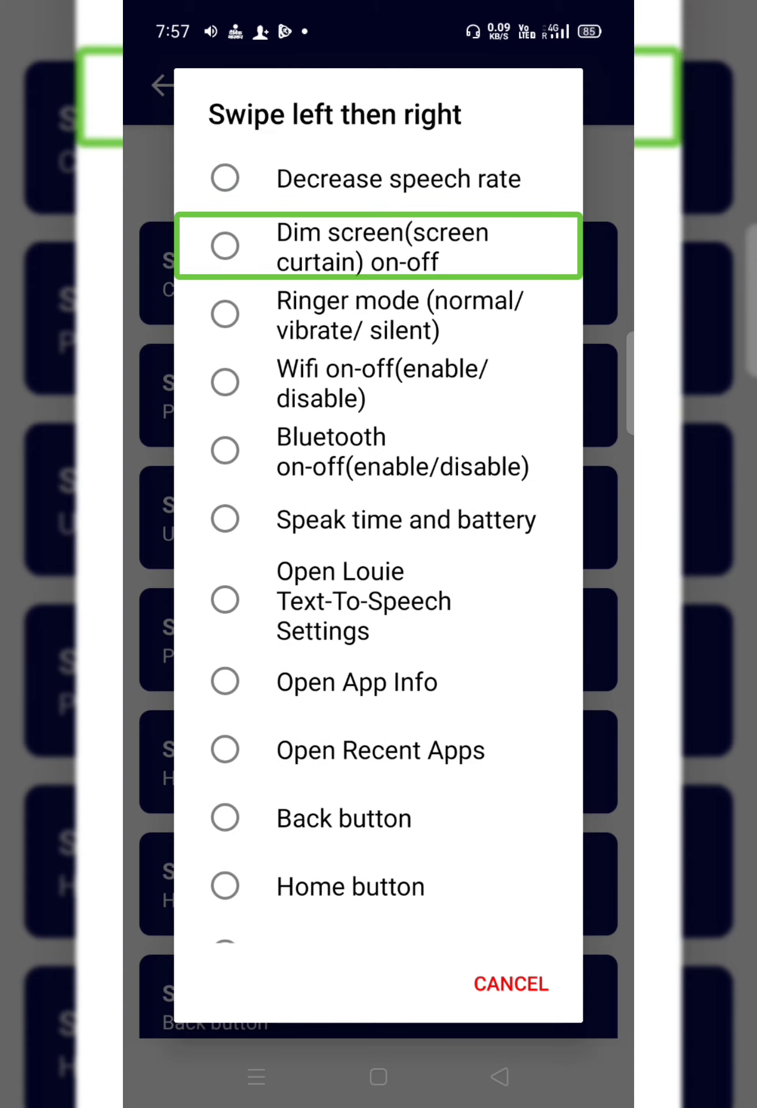
left_click_drag(218, 553, 334, 552)
left_click_drag(232, 532, 419, 535)
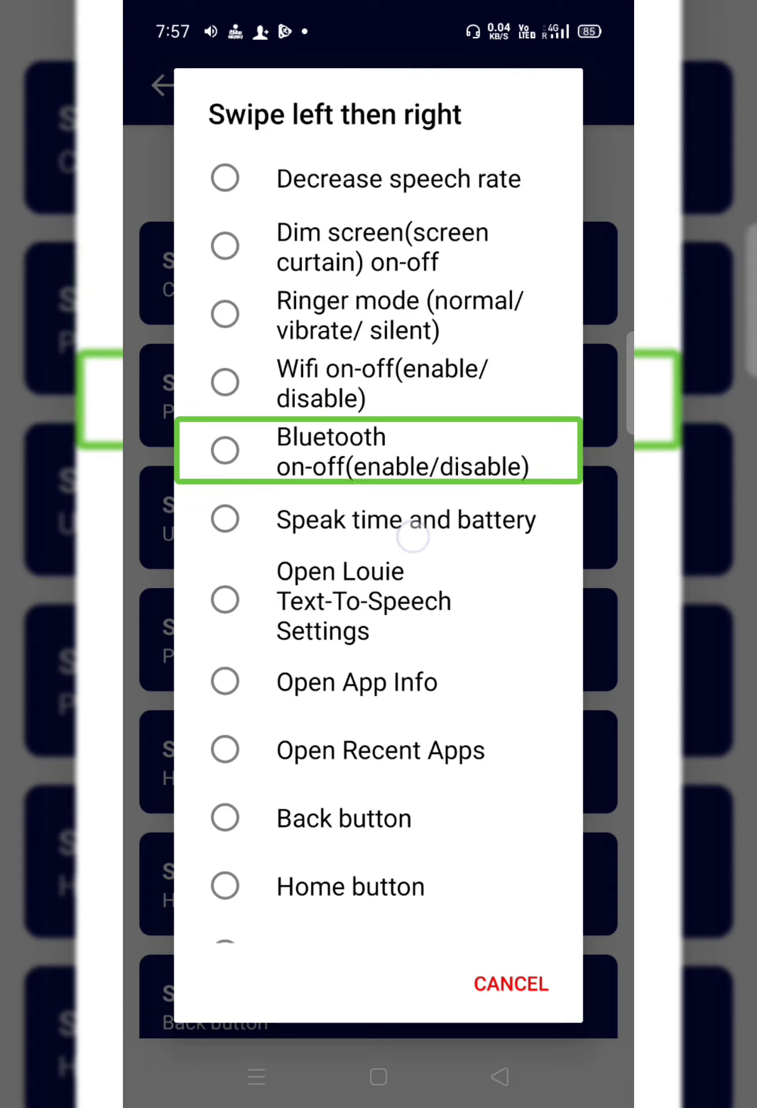
left_click_drag(326, 502, 417, 502)
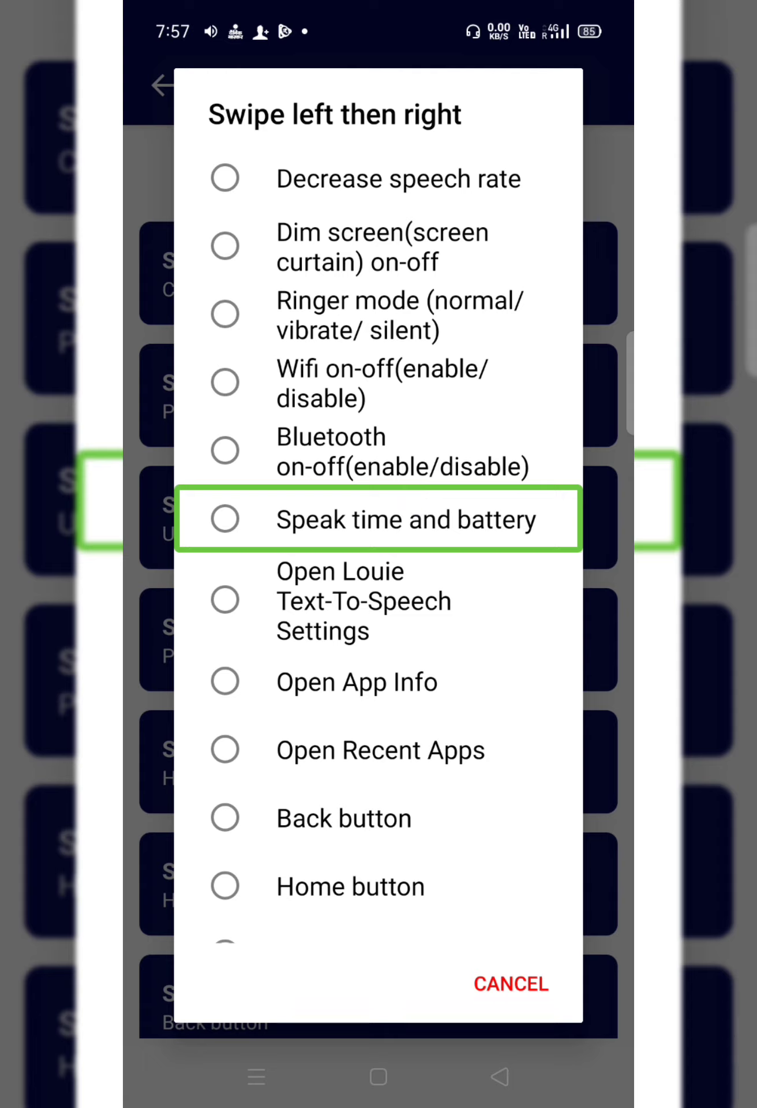
left_click_drag(332, 534, 424, 535)
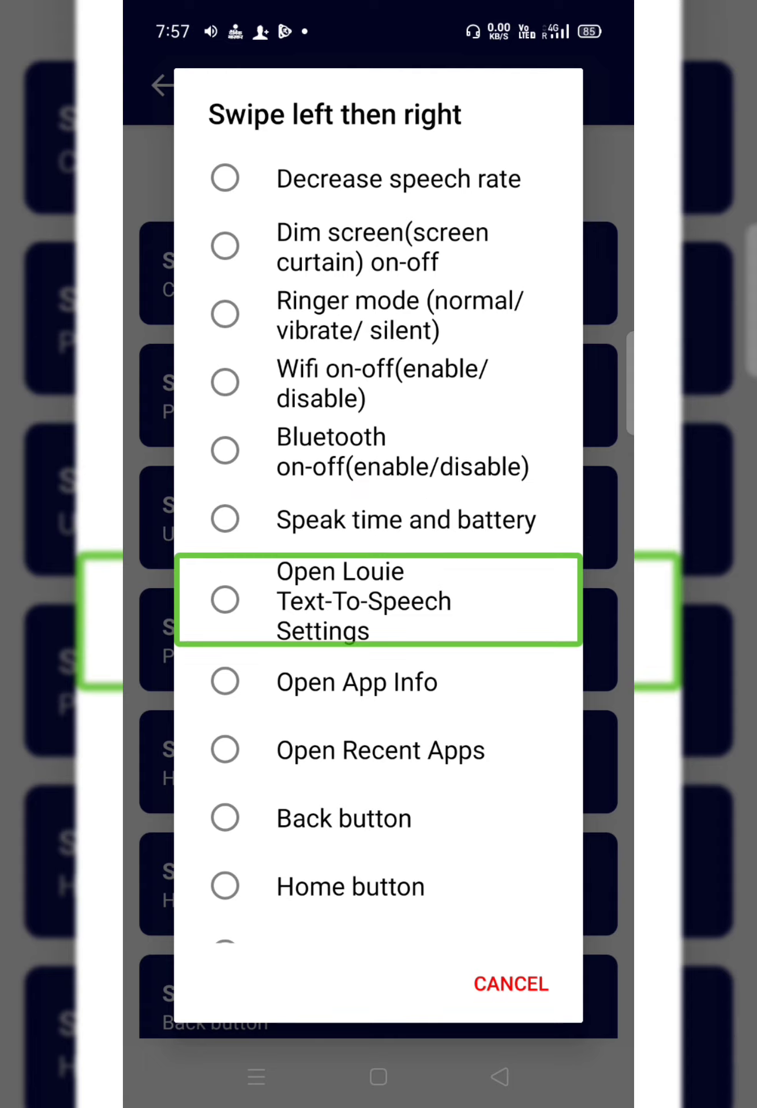
left_click_drag(332, 548, 424, 548)
left_click_drag(285, 571, 378, 571)
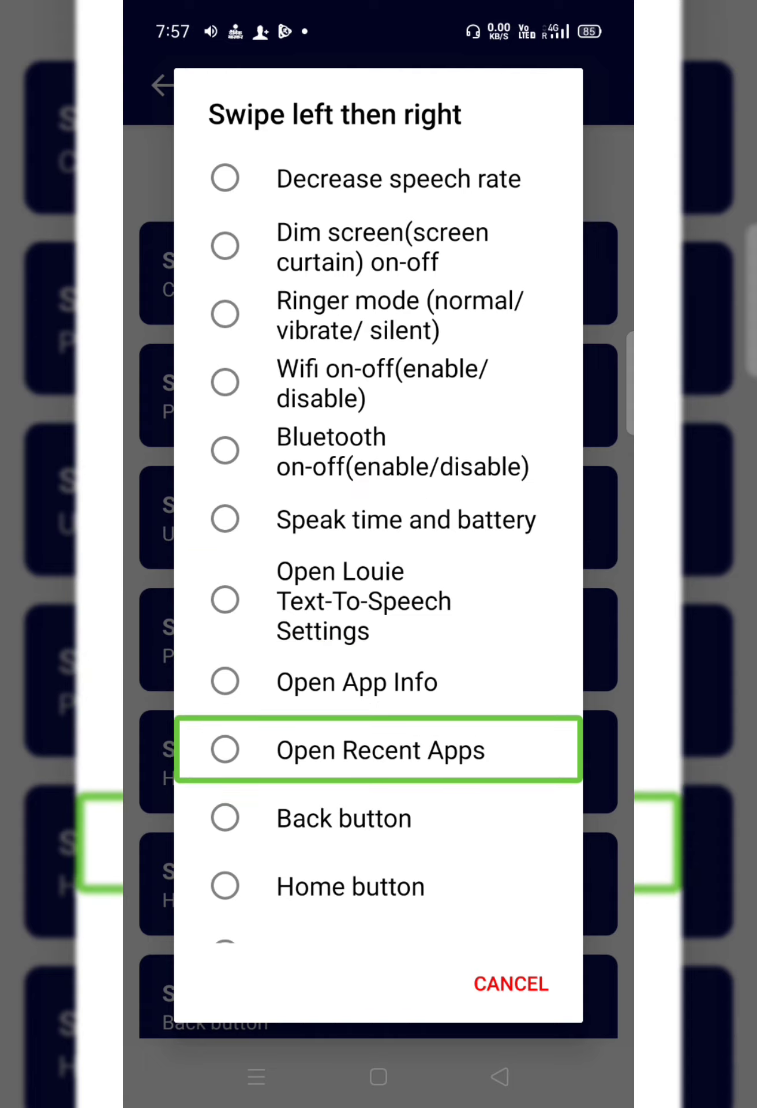
left_click_drag(261, 601, 354, 601)
mouse_move(320, 544)
left_mouse_down()
mouse_move(412, 545)
mouse_move(399, 560)
left_mouse_up()
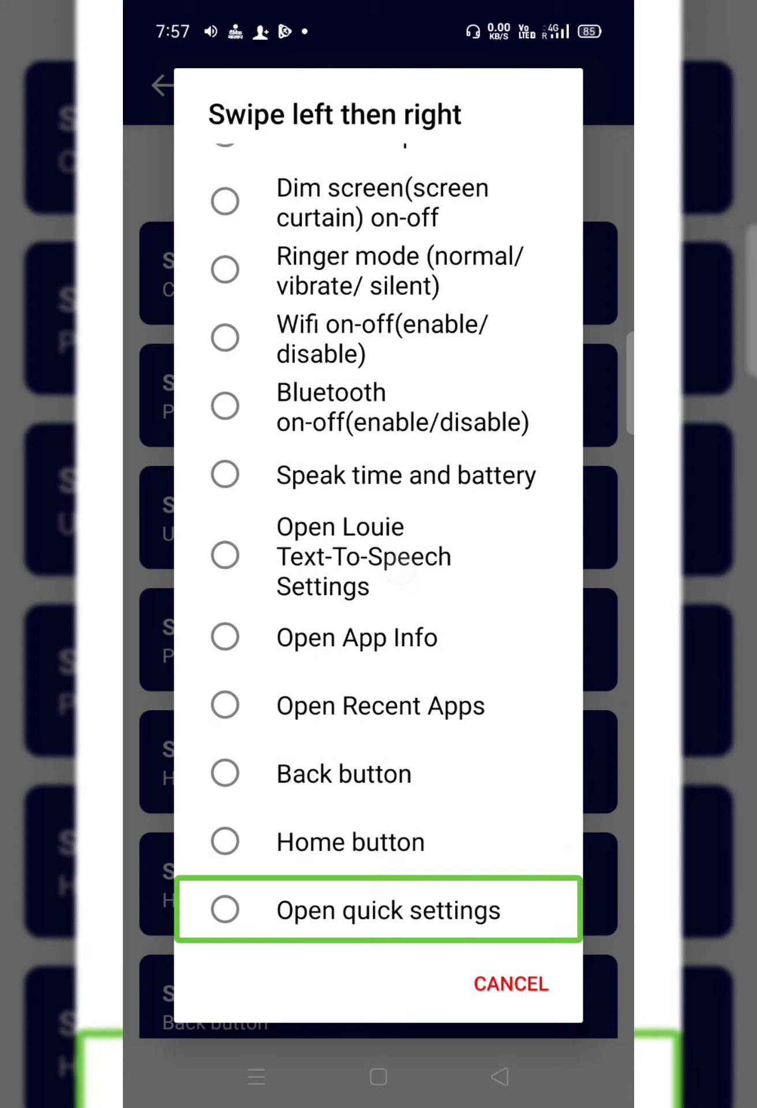
scroll(394, 524, "down", 5)
mouse_move(306, 528)
left_mouse_down()
mouse_move(399, 528)
mouse_move(386, 538)
left_mouse_up()
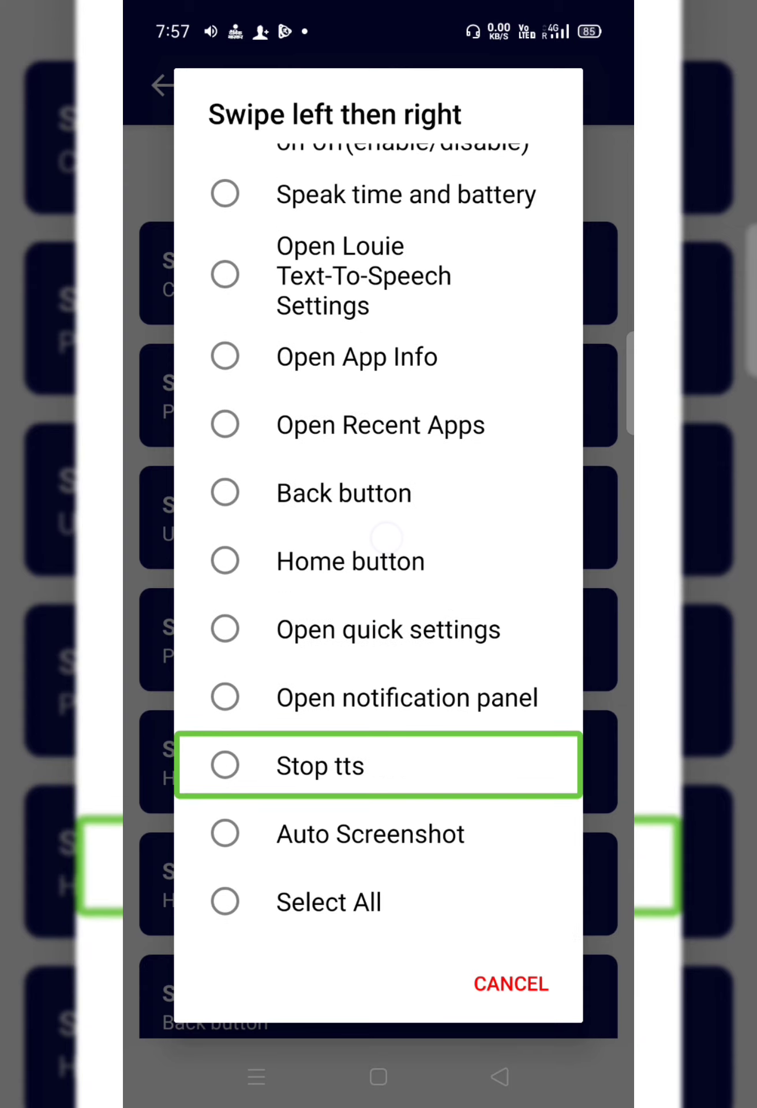
left_click_drag(306, 575, 398, 574)
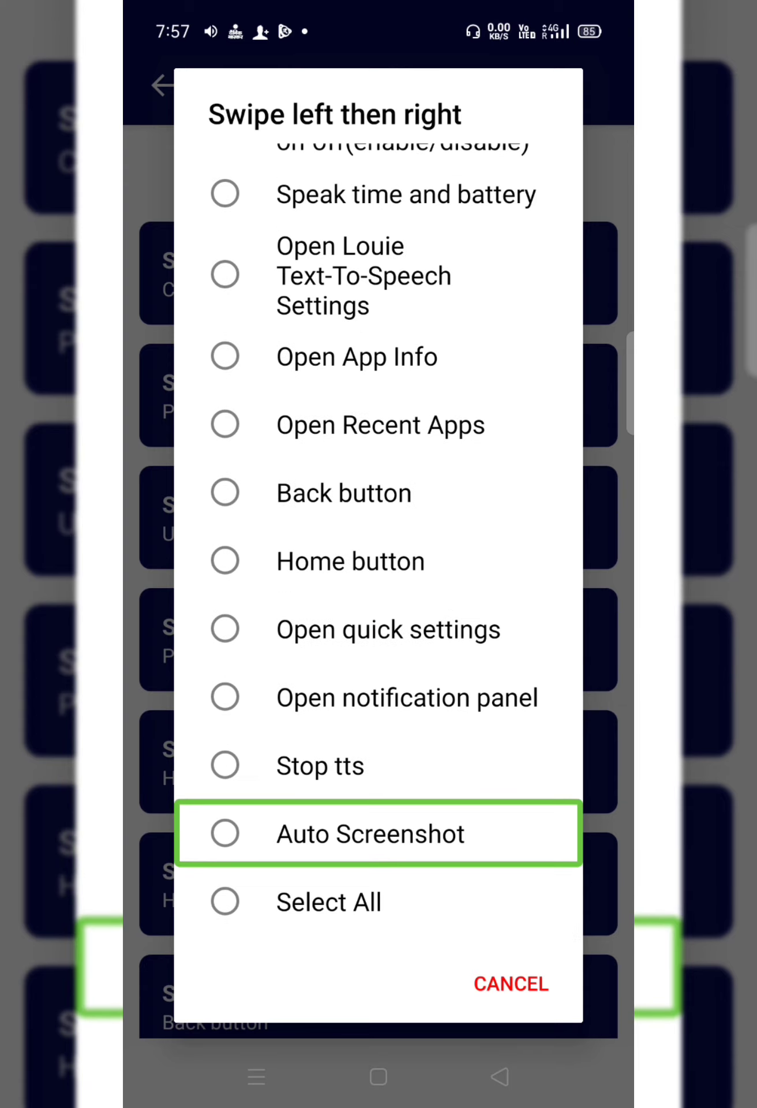
left_click_drag(306, 520, 399, 520)
left_click_drag(317, 563, 406, 562)
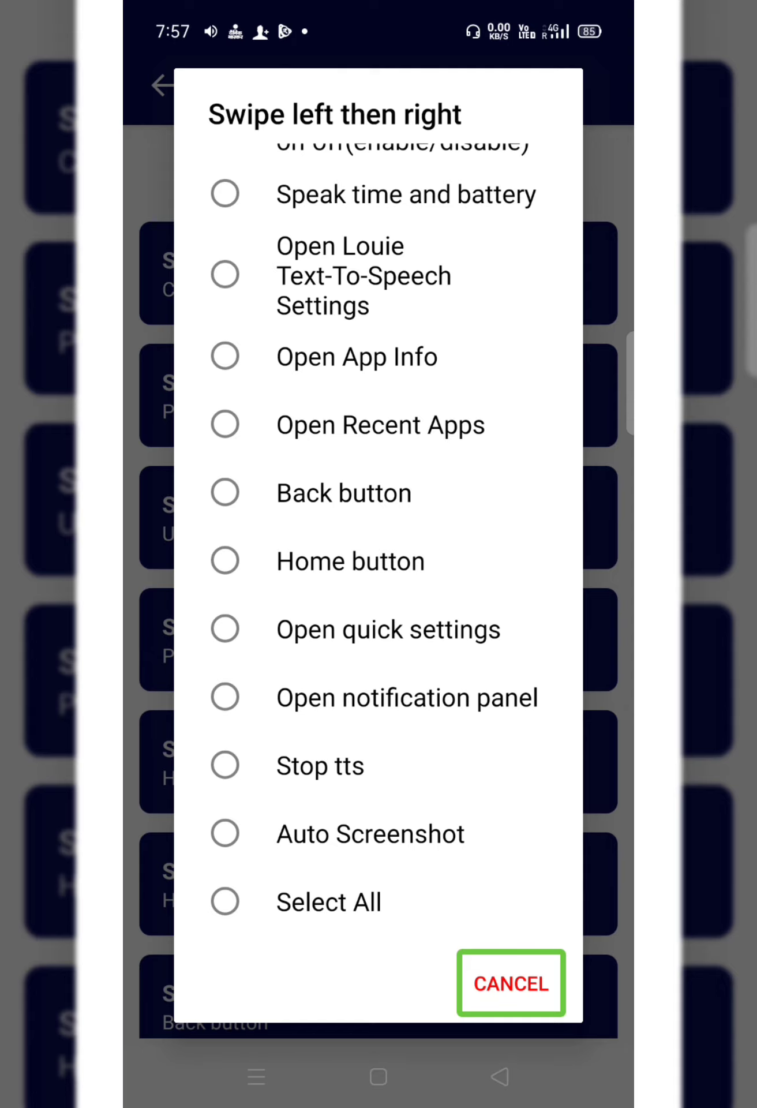
Cancel the action choice so Swipe left then right stays Unassigned, then focus the screen title
double_click(378, 663)
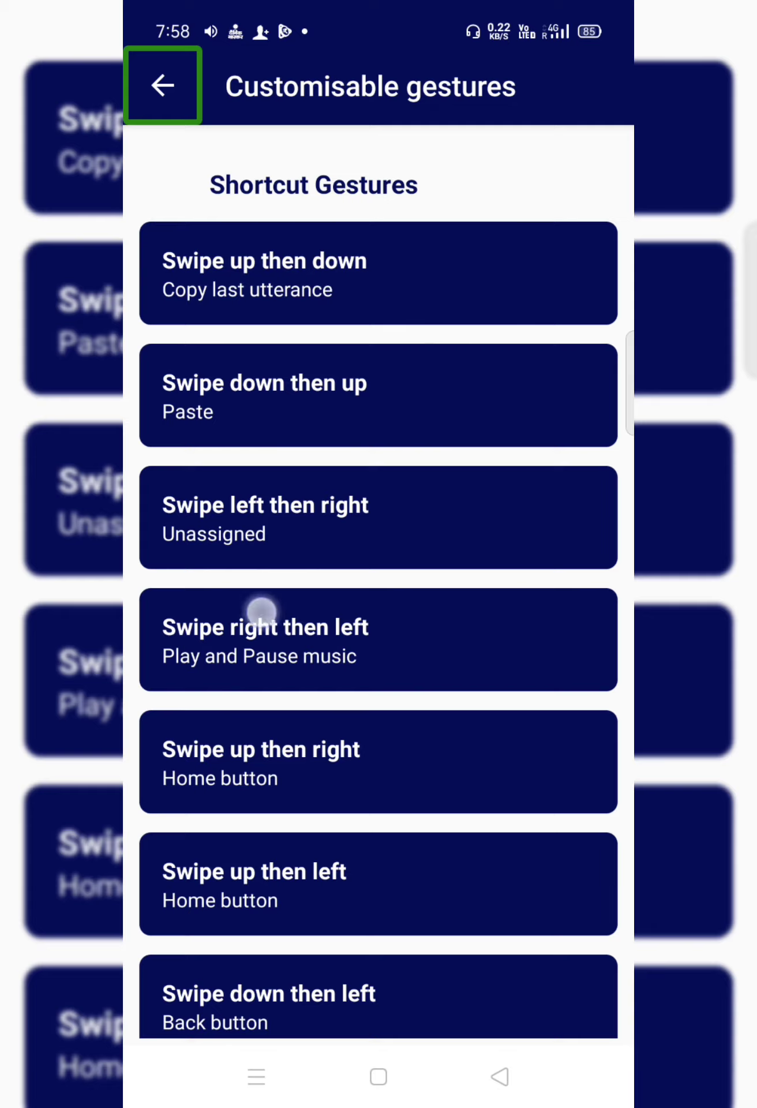
left_click_drag(262, 612, 294, 615)
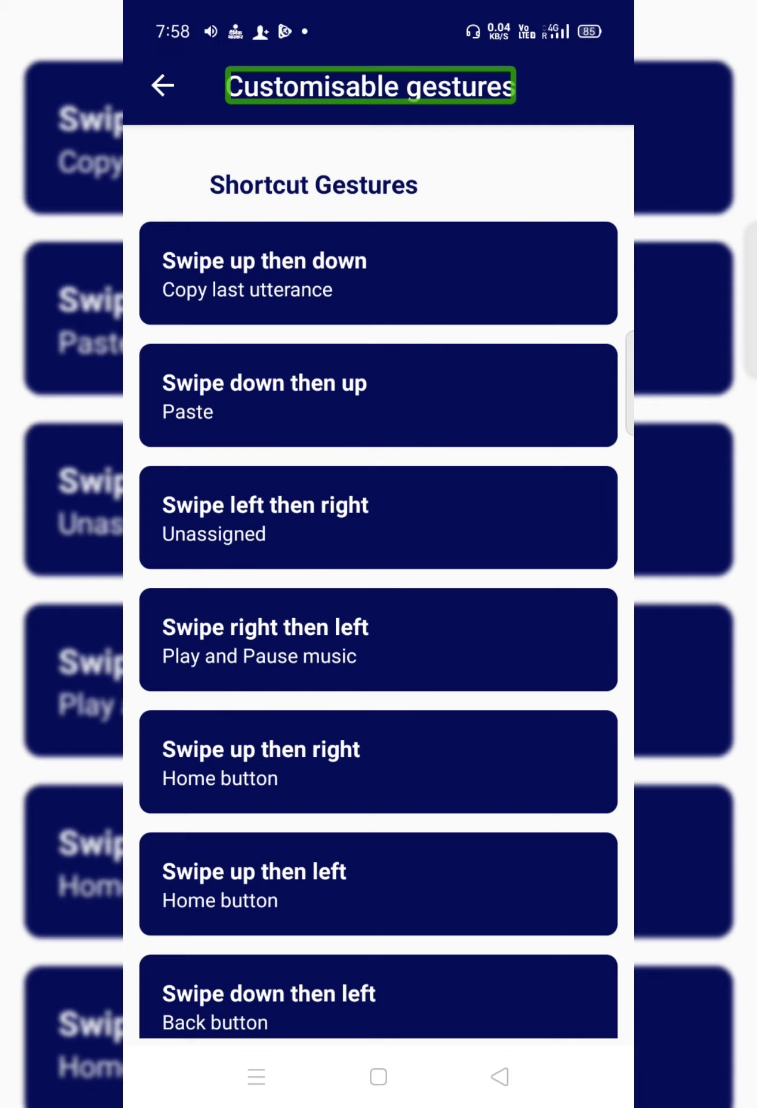
Leave the gesture settings for the home screen and open the full app list
left_click_drag(371, 389, 223, 698)
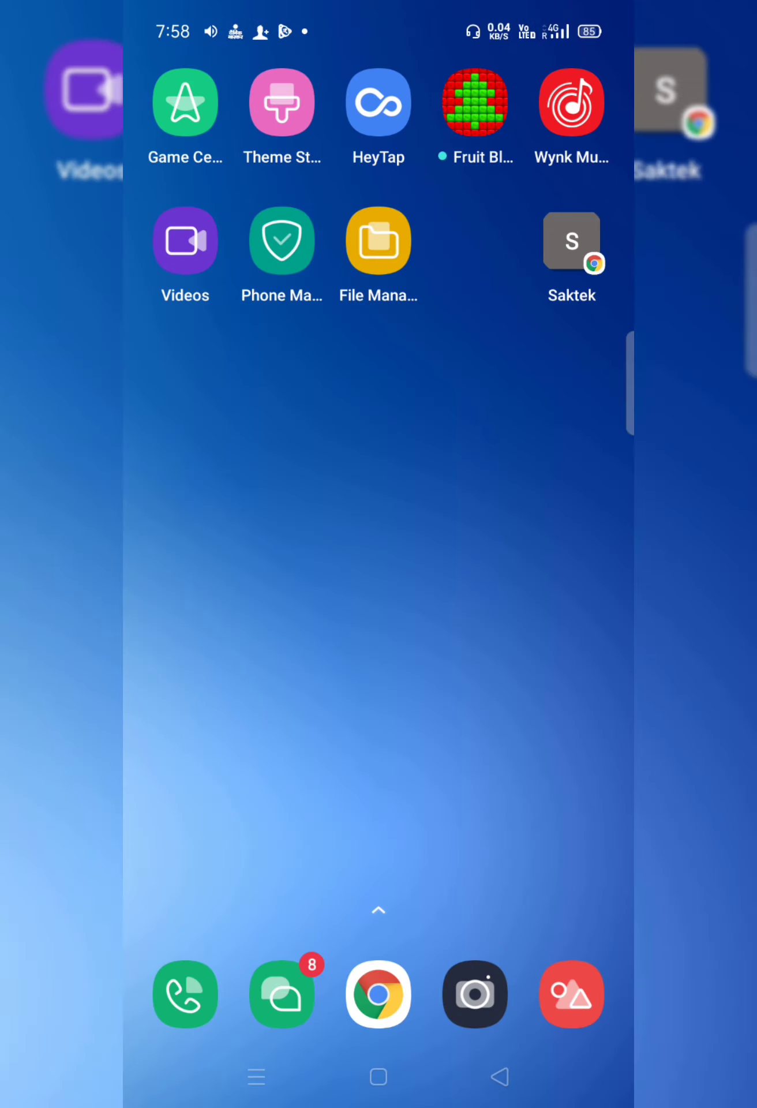
left_click_drag(264, 551, 401, 511)
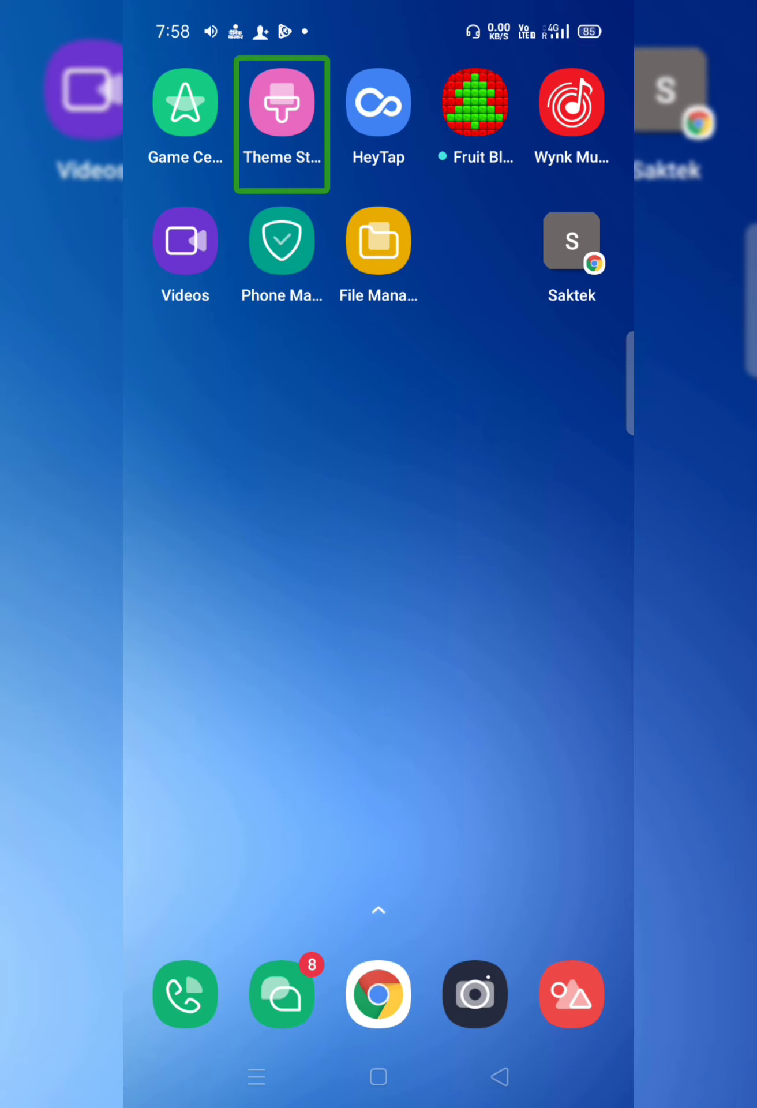
left_click_drag(325, 657, 450, 647)
left_click_drag(198, 831, 198, 462)
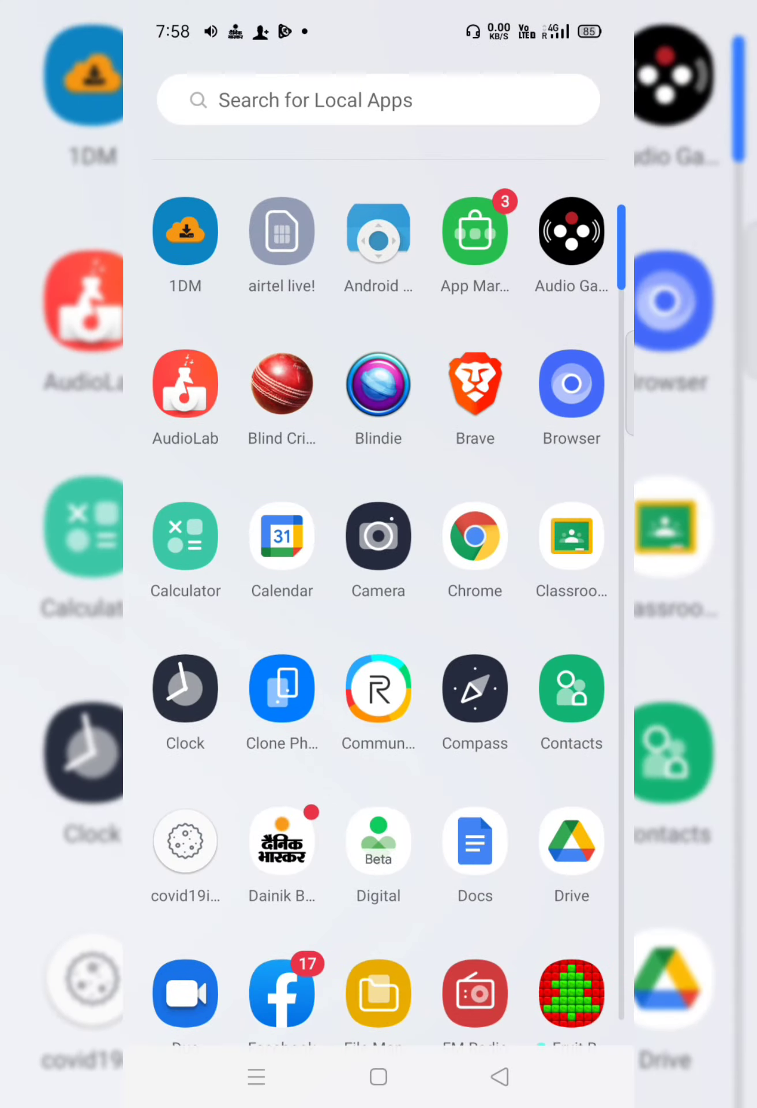
Step focus through the first apps in the list toward Browser
mouse_move(254, 736)
left_mouse_down()
mouse_move(381, 727)
mouse_move(479, 676)
left_mouse_up()
left_click_drag(484, 562, 601, 557)
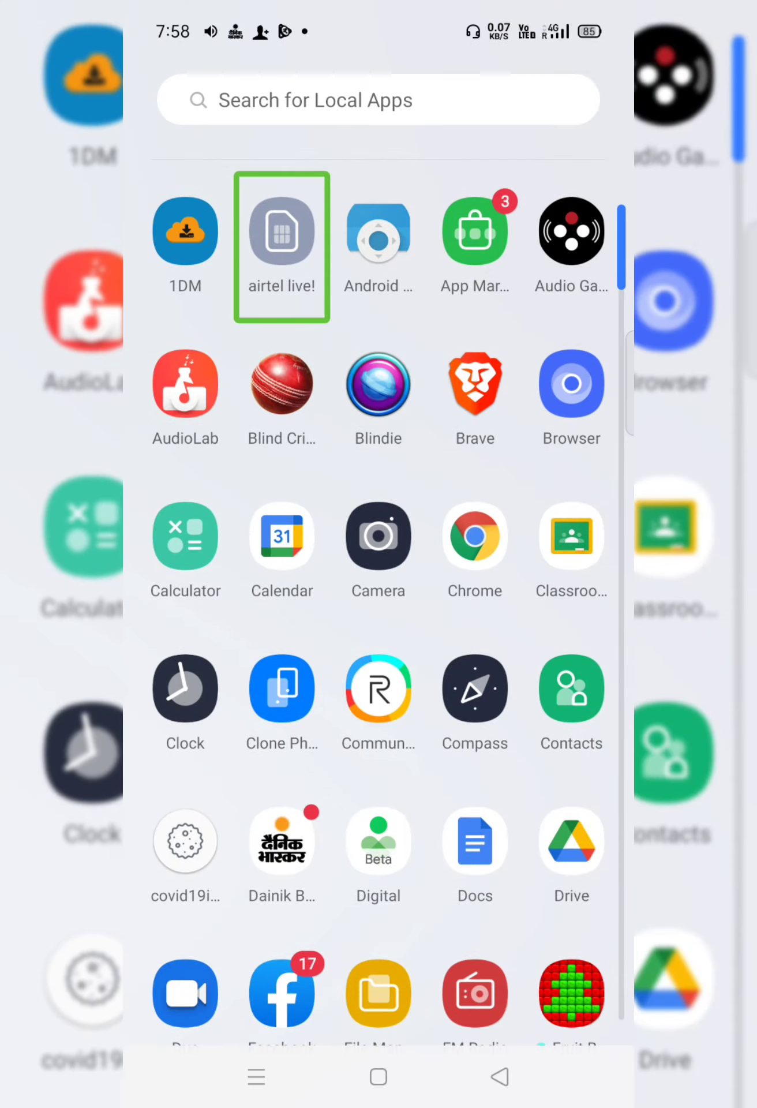
left_click_drag(260, 621, 378, 616)
left_click_drag(266, 713, 386, 709)
left_click_drag(346, 693, 404, 687)
left_click_drag(358, 682, 404, 681)
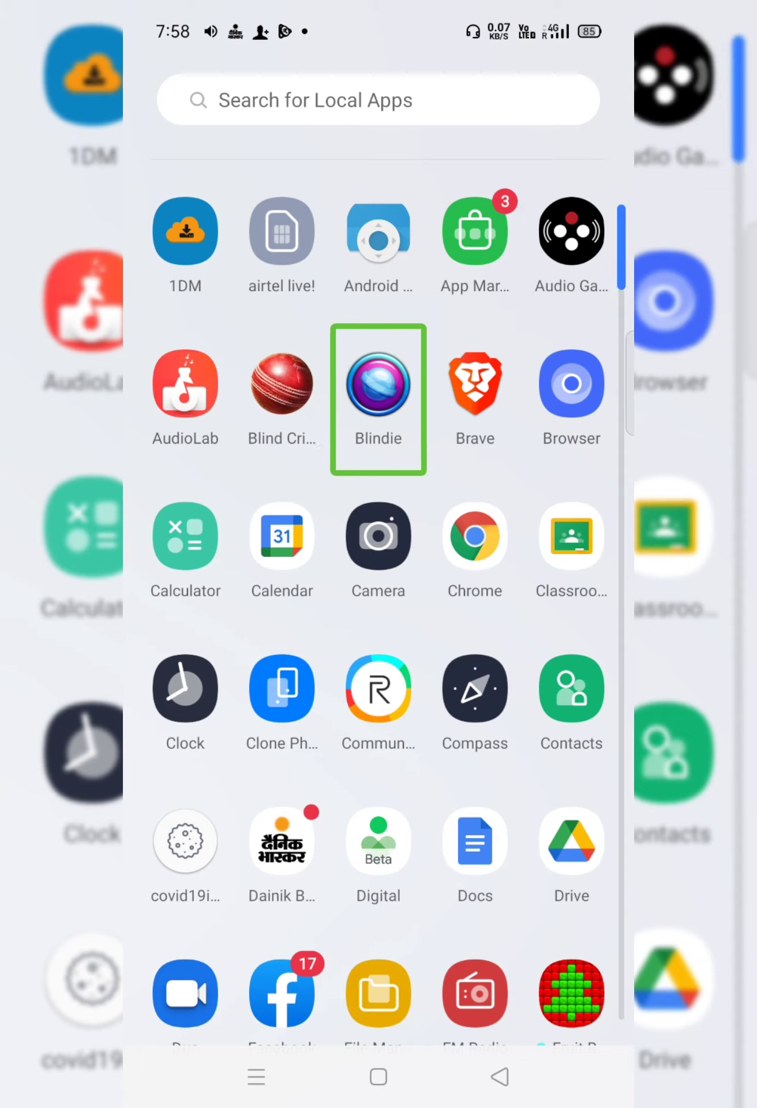
left_click_drag(254, 722, 312, 721)
left_click_drag(439, 670, 471, 667)
Move focus back to Blindie, then forward to Camera beside Chrome
left_click_drag(346, 693, 404, 693)
left_click_drag(289, 785, 231, 785)
left_click_drag(271, 782, 213, 785)
left_click_drag(275, 750, 334, 744)
mouse_move(277, 744)
left_mouse_down()
mouse_move(335, 739)
mouse_move(361, 712)
mouse_move(381, 710)
left_mouse_up()
mouse_move(340, 710)
left_mouse_down()
mouse_move(398, 708)
mouse_move(404, 696)
left_mouse_up()
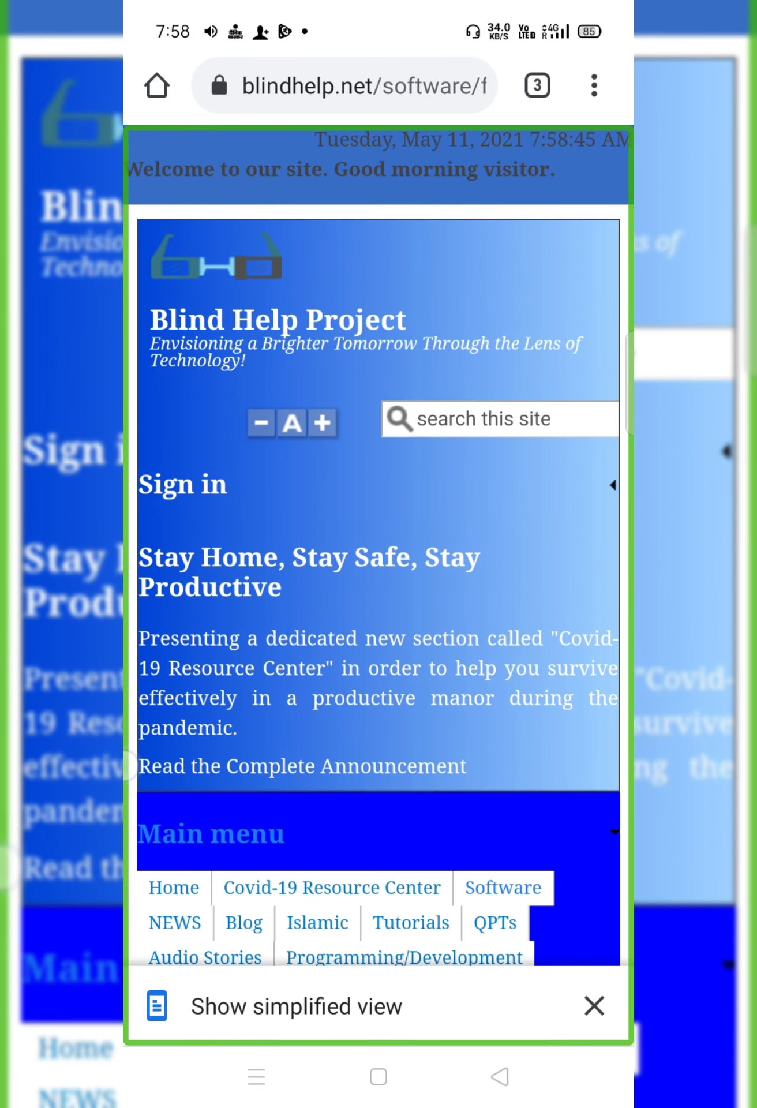
Move focus from the Blind Help Project page to Chrome's options menu and open it
left_click_drag(331, 738, 102, 884)
left_click_drag(302, 757, 82, 876)
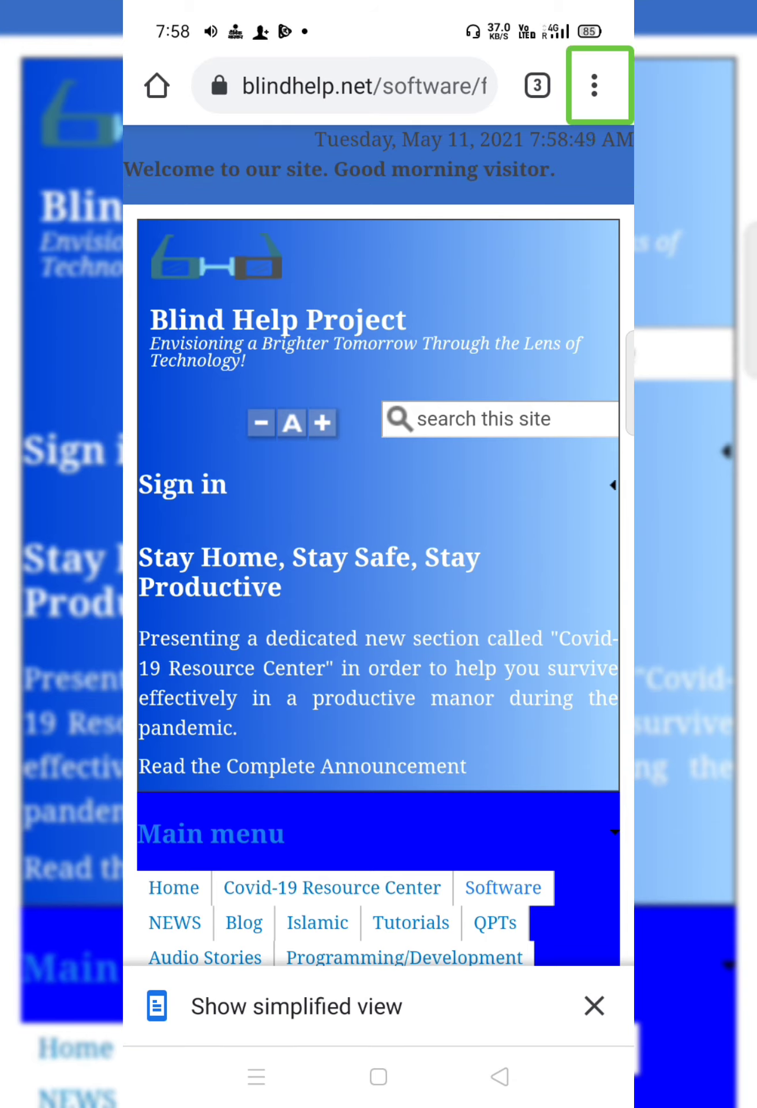
left_click_drag(306, 739, 97, 894)
left_click_drag(187, 827, 93, 959)
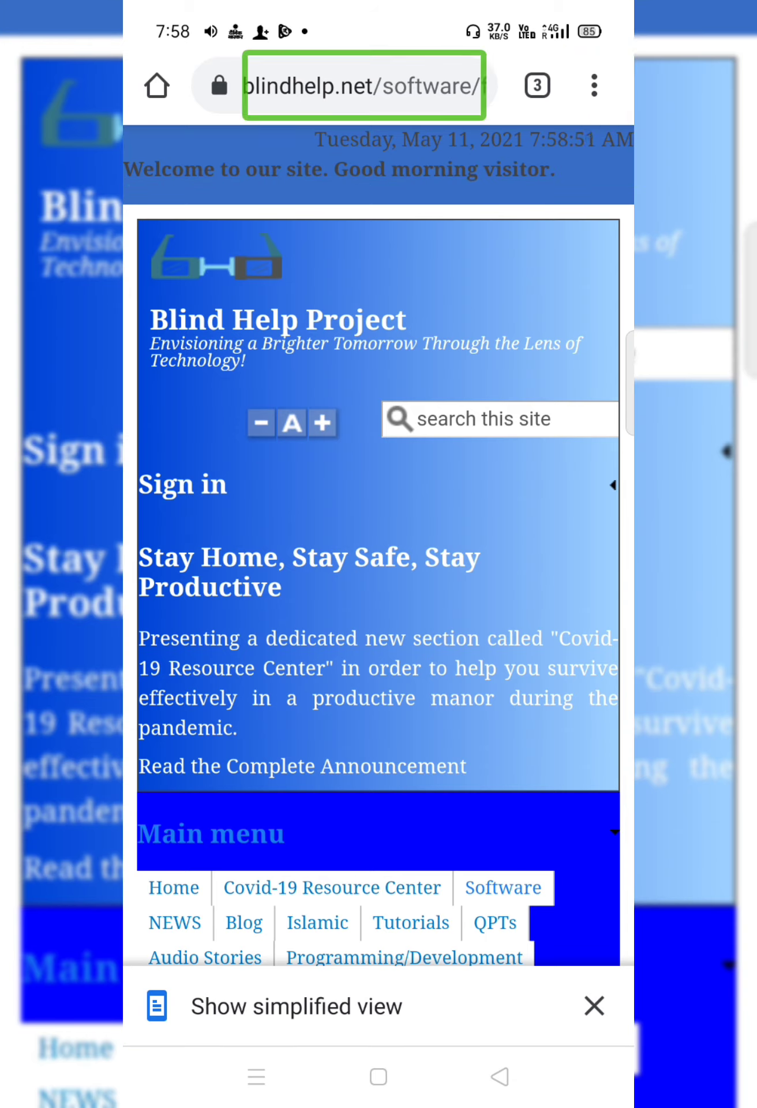
left_click_drag(219, 744, 397, 725)
left_click_drag(214, 792, 393, 739)
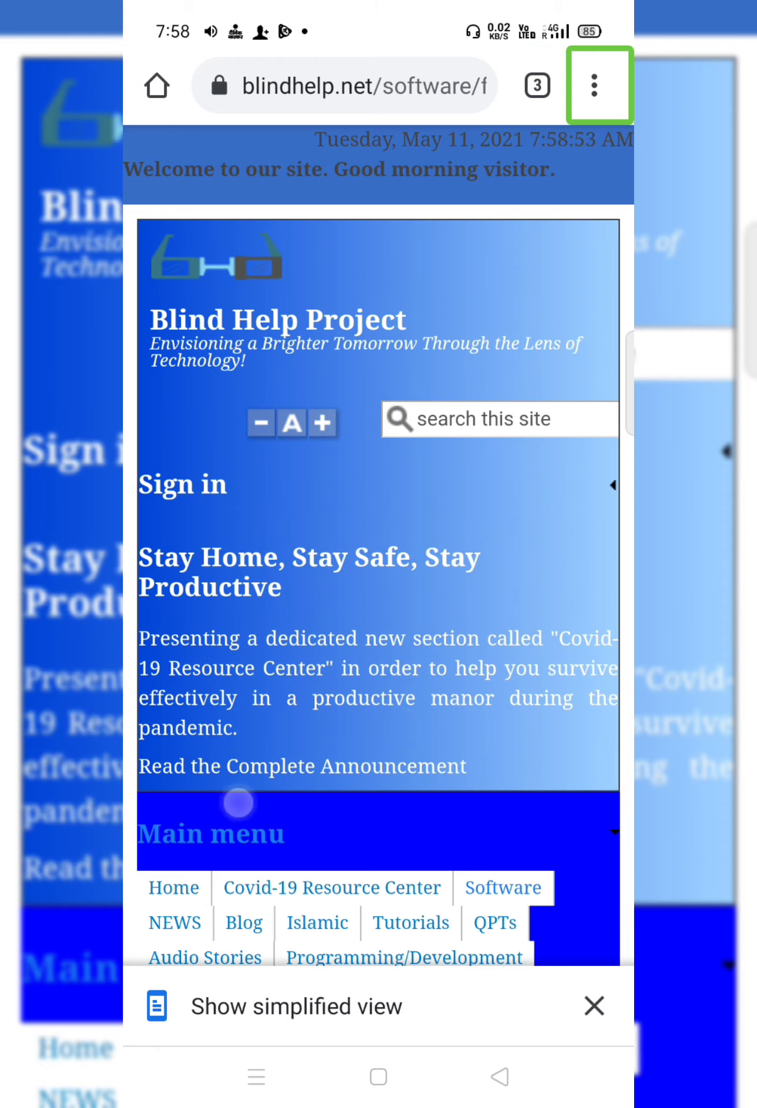
double_click(239, 802)
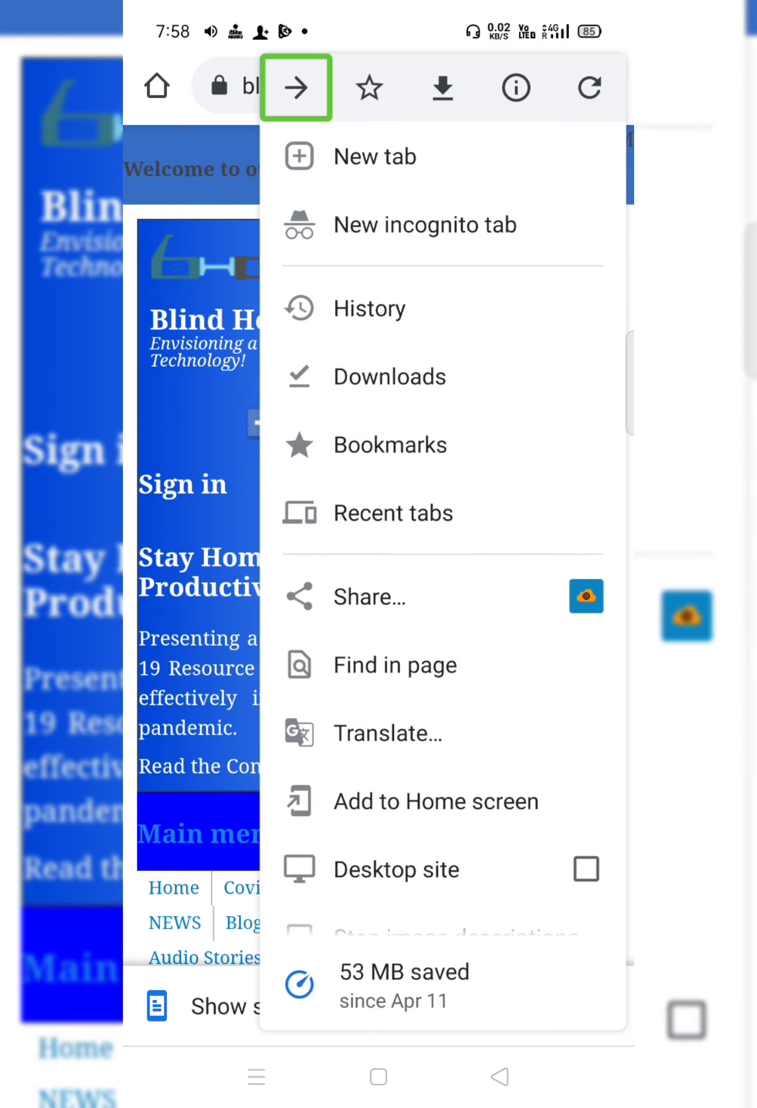
Step past the quick page actions and reload to Downloads, and open it
left_click_drag(312, 753, 424, 754)
left_click_drag(315, 742, 428, 743)
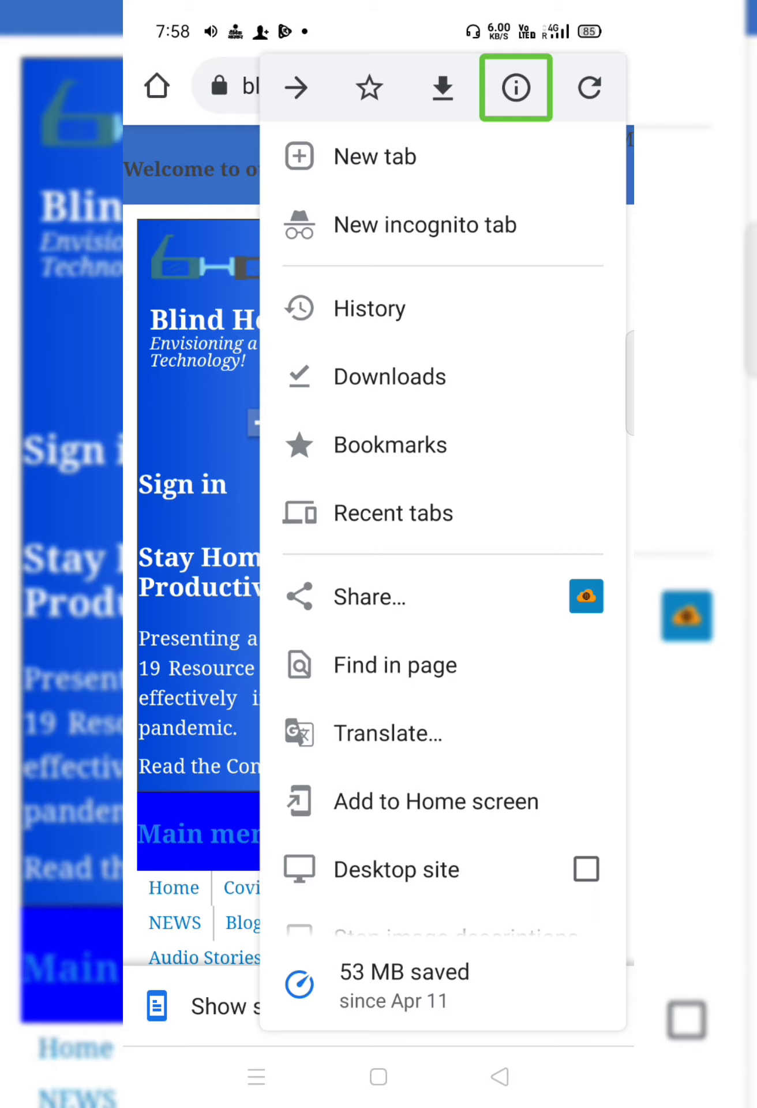
mouse_move(323, 741)
left_mouse_down()
mouse_move(404, 741)
mouse_move(467, 778)
left_mouse_up()
left_click_drag(309, 785, 404, 785)
mouse_move(259, 819)
left_mouse_down()
mouse_move(358, 819)
mouse_move(452, 731)
left_mouse_up()
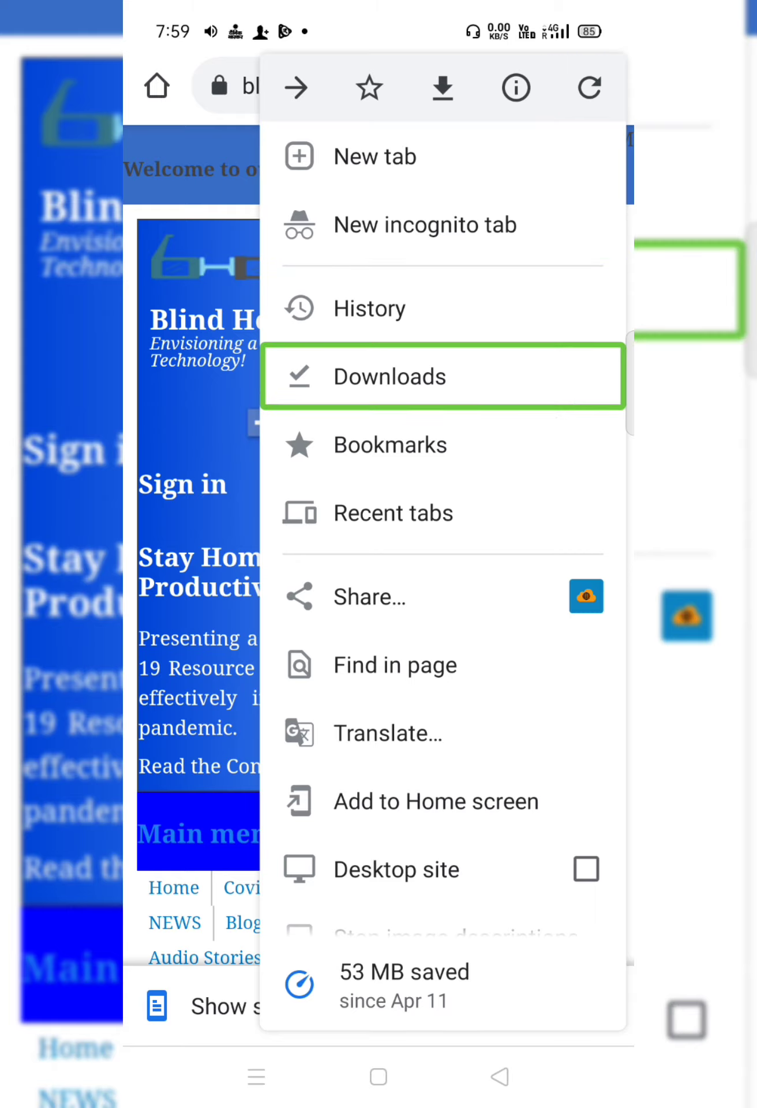
double_click(235, 849)
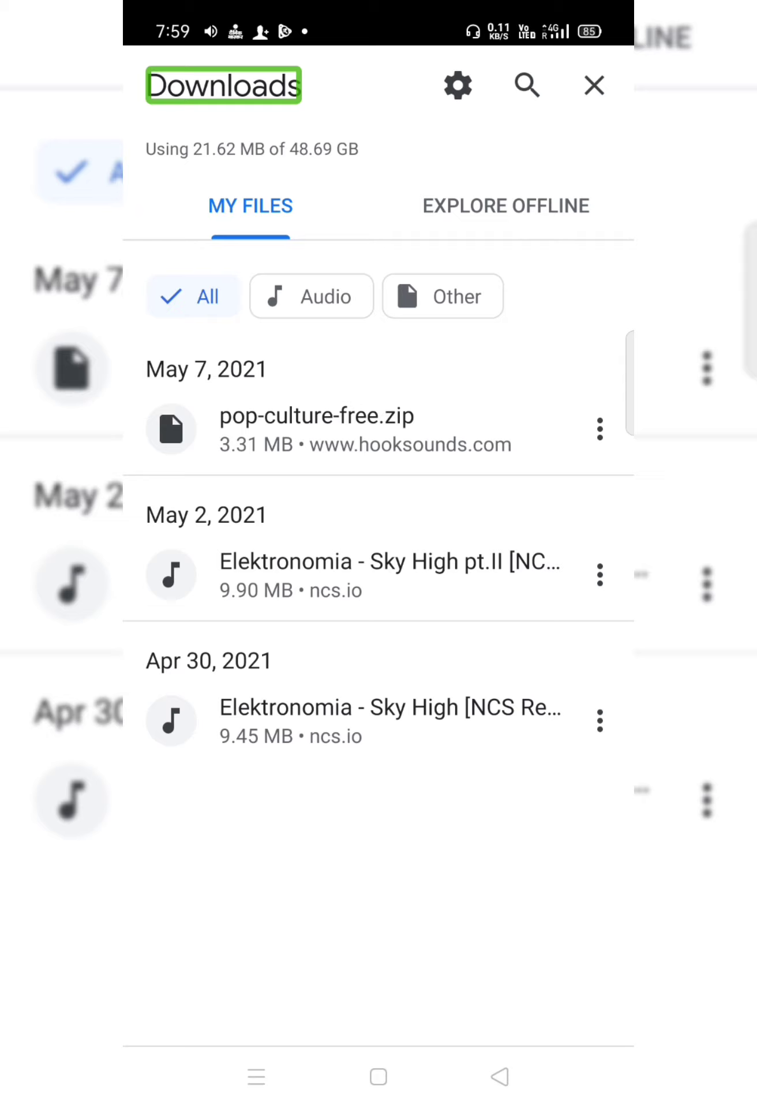
Step focus across the Downloads header, storage usage and file-type filters
left_click_drag(277, 628, 387, 628)
left_click_drag(150, 774, 257, 774)
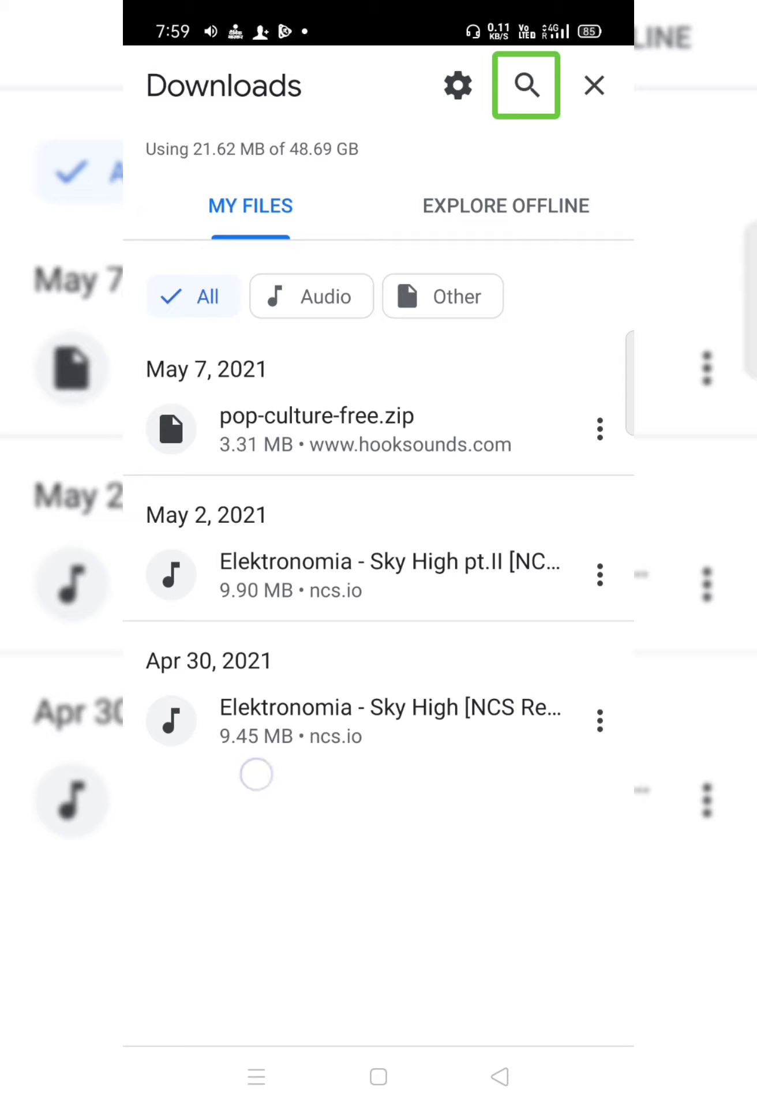
left_click_drag(335, 659, 445, 659)
left_click_drag(173, 779, 277, 779)
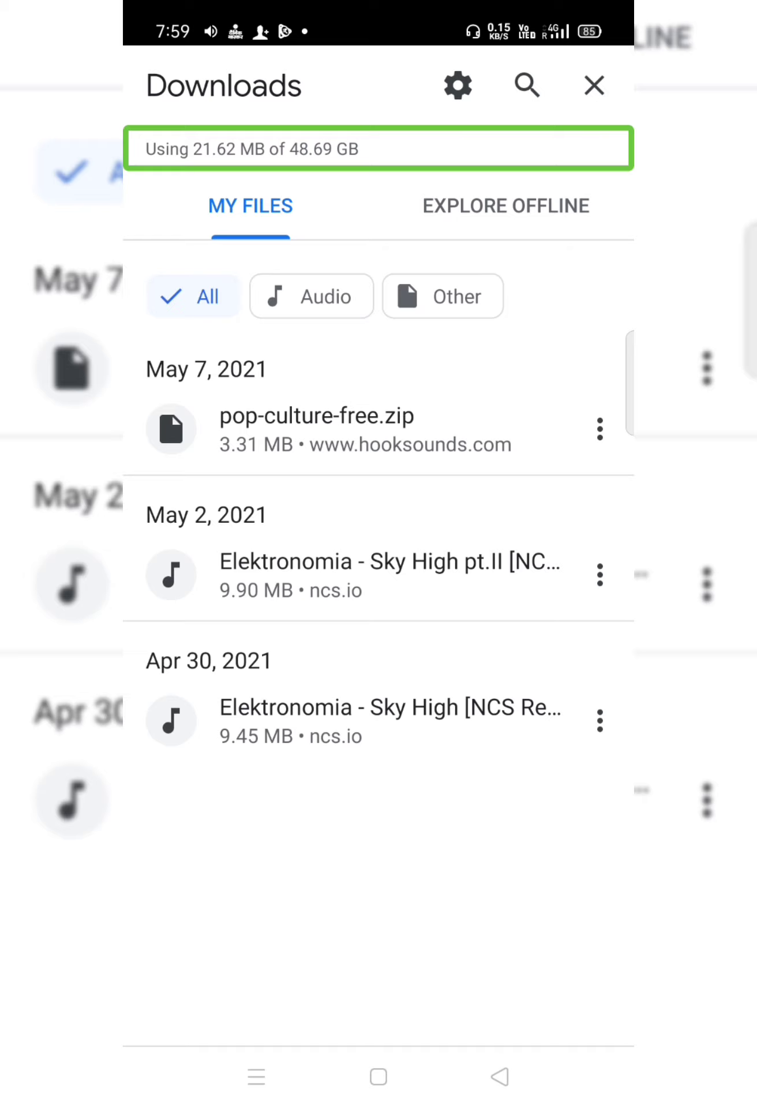
left_click_drag(393, 666, 502, 666)
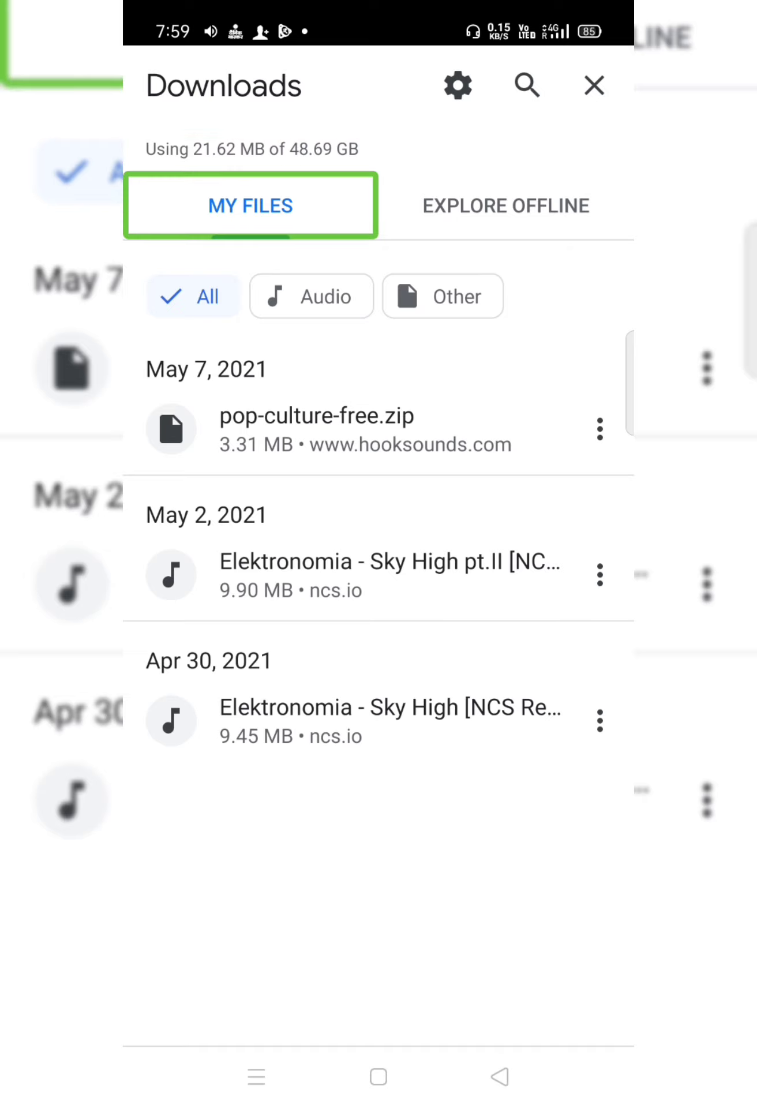
mouse_move(300, 657)
left_mouse_down()
mouse_move(411, 657)
mouse_move(402, 655)
left_mouse_up()
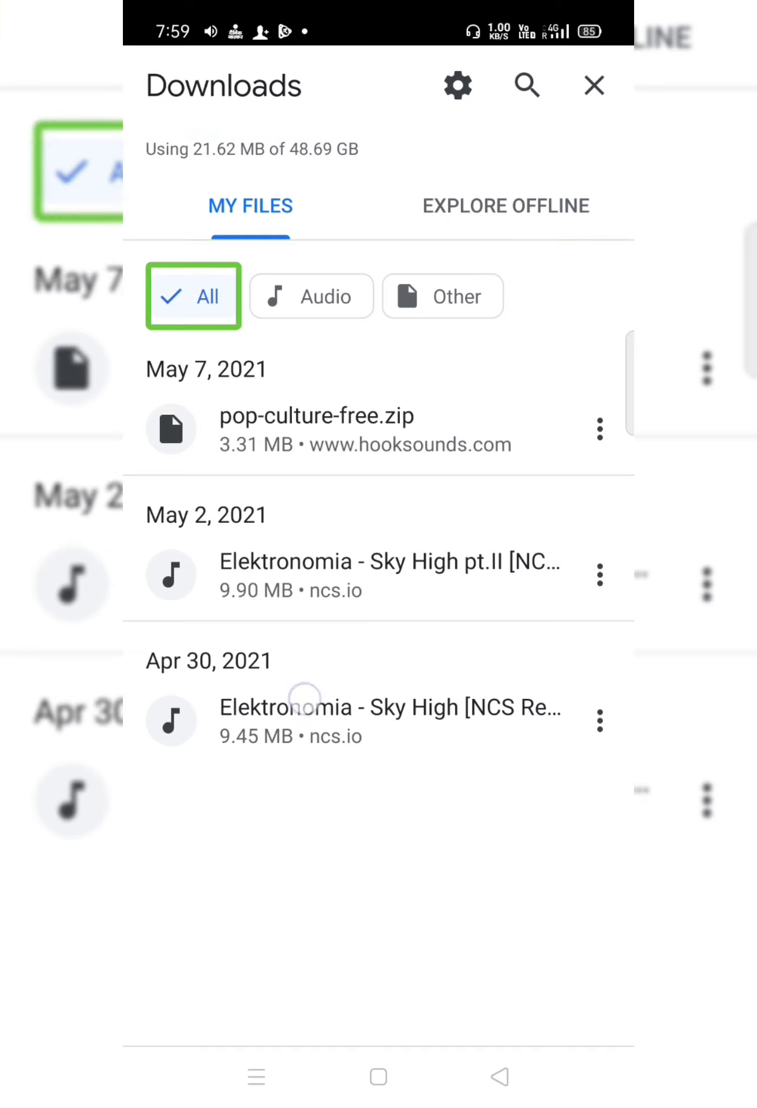
Move focus down the downloads list to the Apr 30 Elektronomia Sky High track
left_click_drag(304, 700, 413, 700)
left_click_drag(300, 663, 414, 664)
left_click_drag(248, 737, 408, 662)
mouse_move(277, 664)
left_mouse_down()
mouse_move(388, 663)
mouse_move(458, 645)
left_mouse_up()
left_click_drag(393, 648, 507, 647)
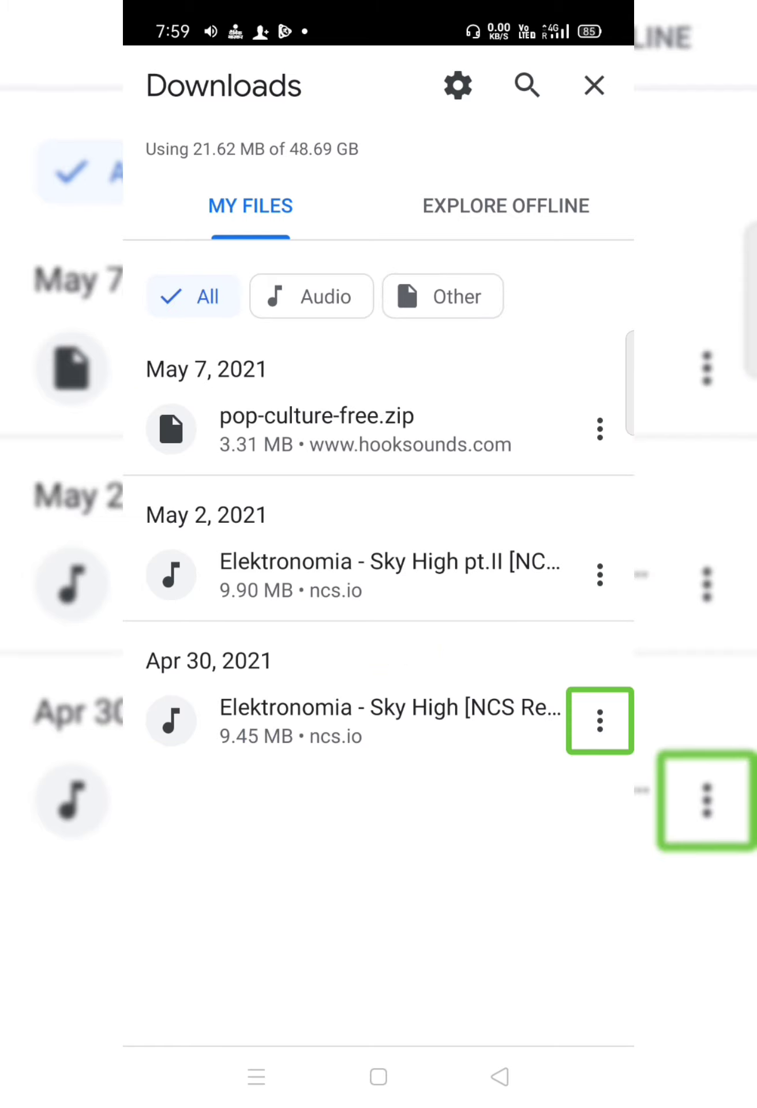
left_click(226, 753)
left_click(246, 736)
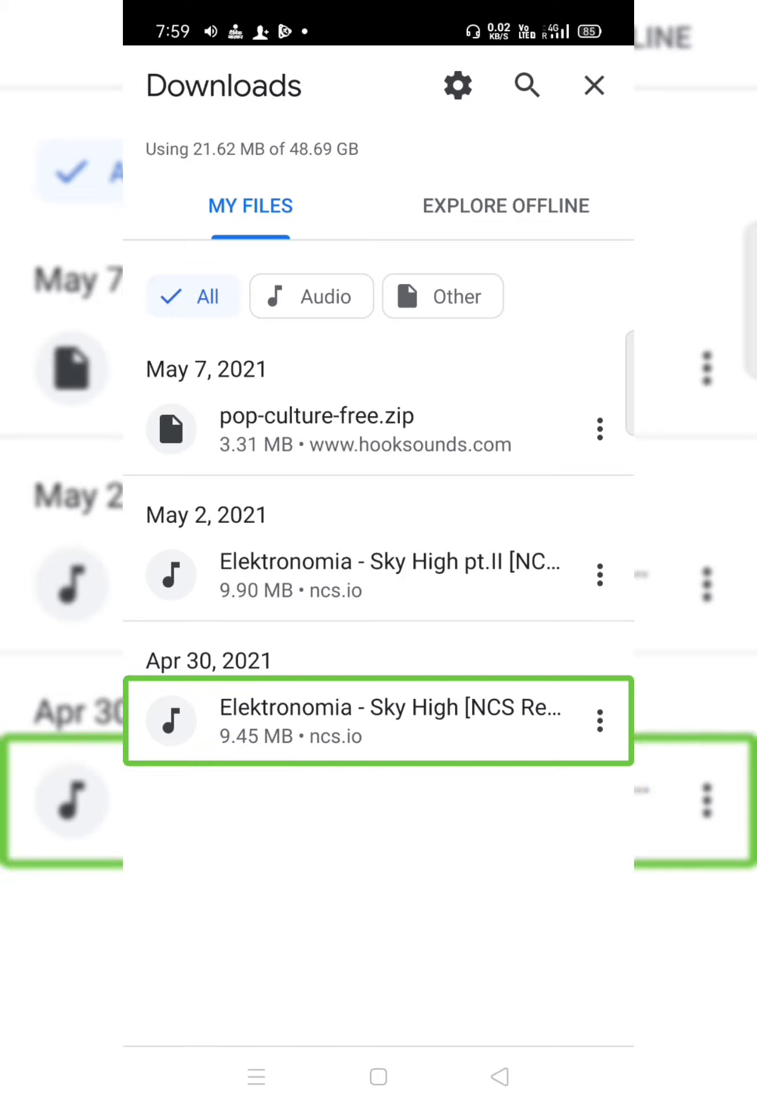
Play the Apr 30 Sky High track, raise the volume two notches, then lower it one
double_click(222, 764)
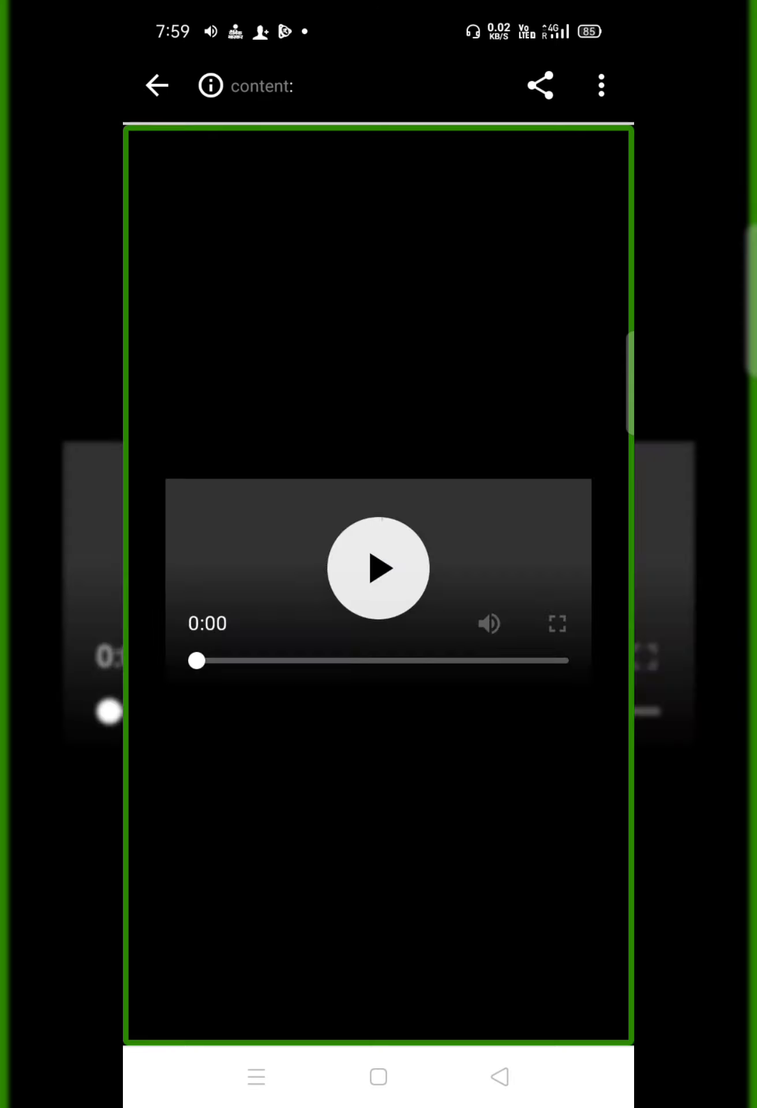
left_click(202, 654)
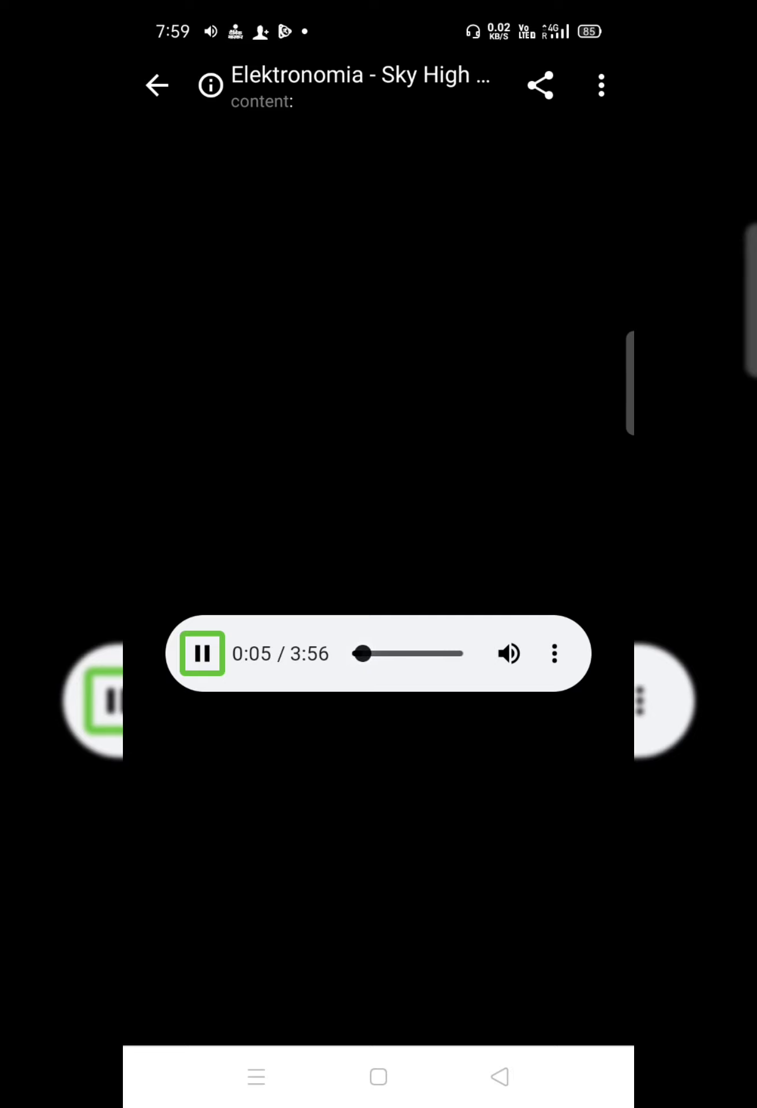
key("XF86AudioRaiseVolume")
key("XF86AudioRaiseVolume")
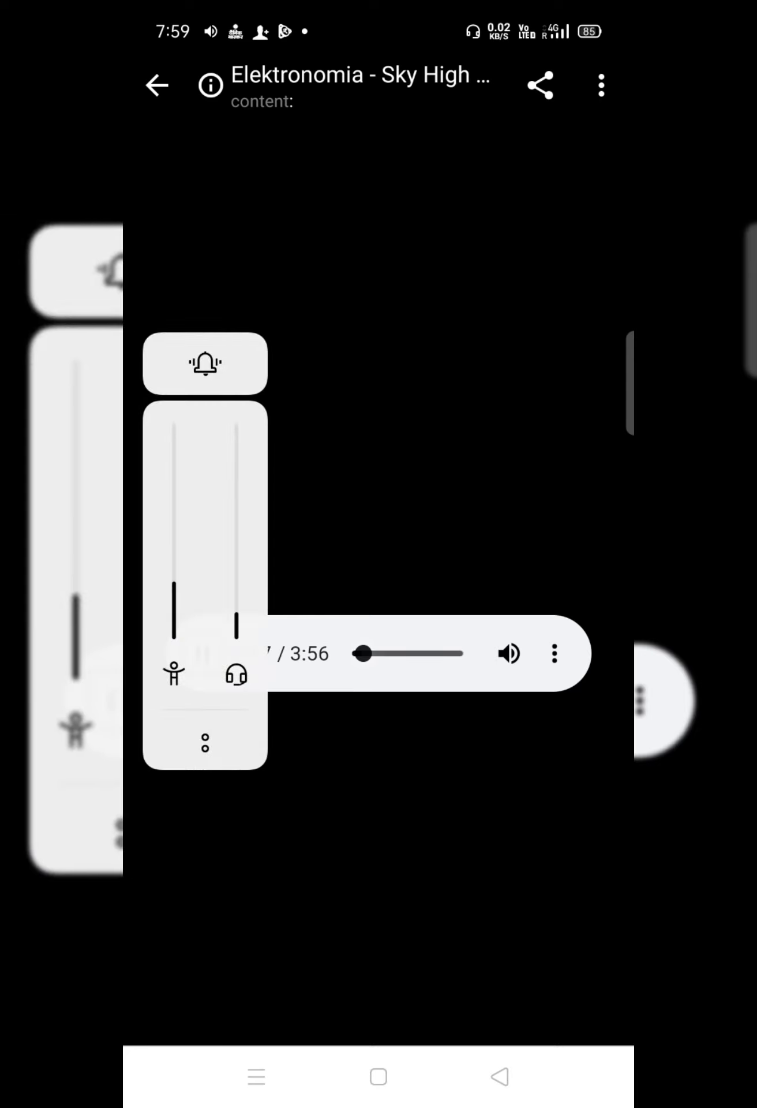
key("XF86AudioRaiseVolume")
key("XF86AudioRaiseVolume")
key("XF86AudioLowerVolume")
Explore the media viewer controls, including the track's 3:56 total duration
left_click(405, 524)
left_click(476, 510)
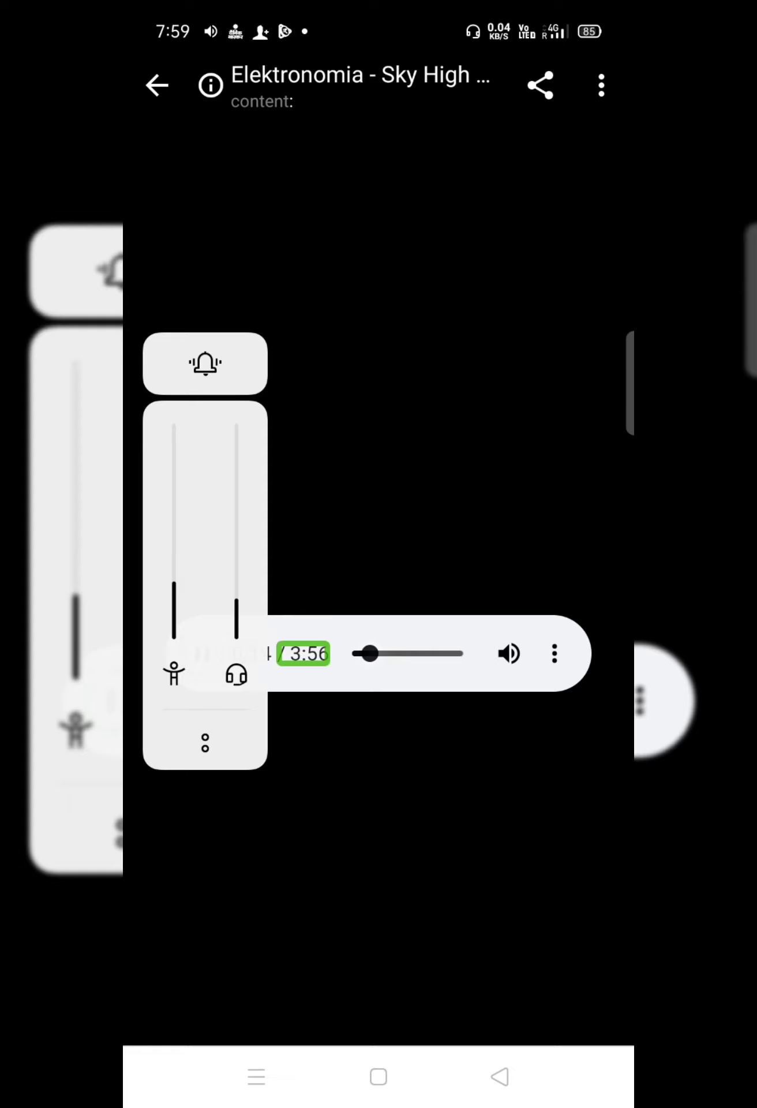
left_click(509, 609)
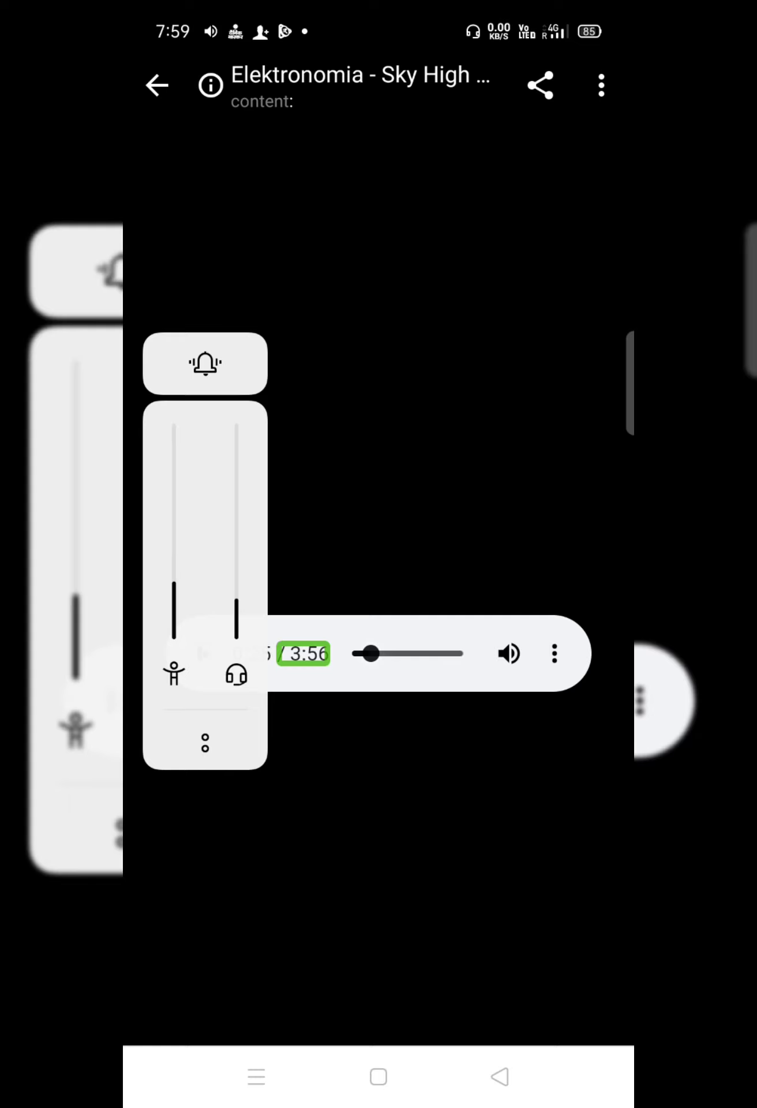